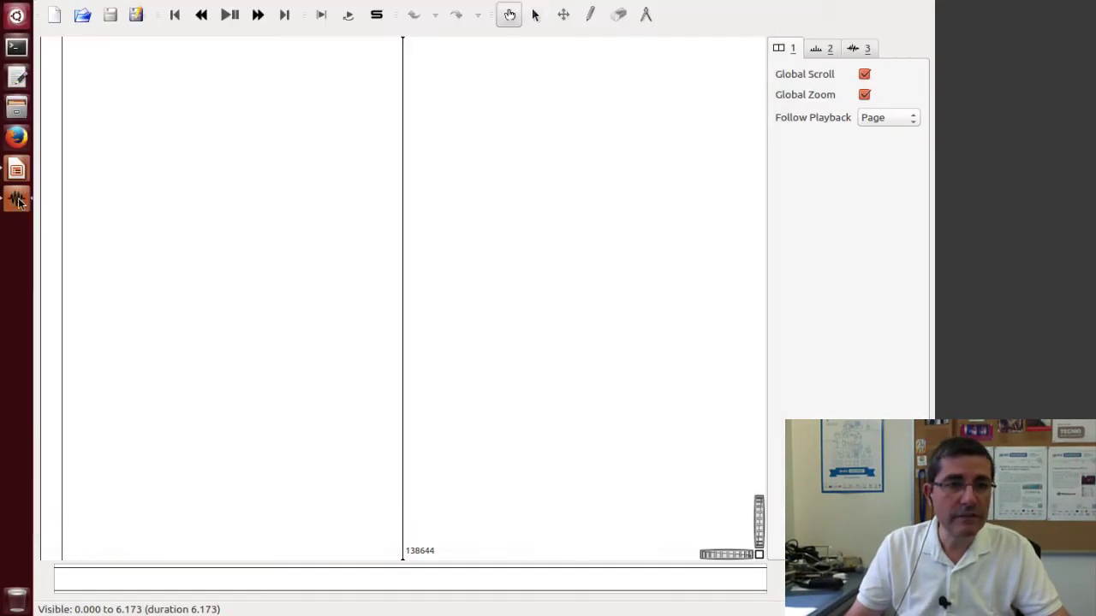
Step: Load singing-female.wav from the sounds folder
left_click(82, 16)
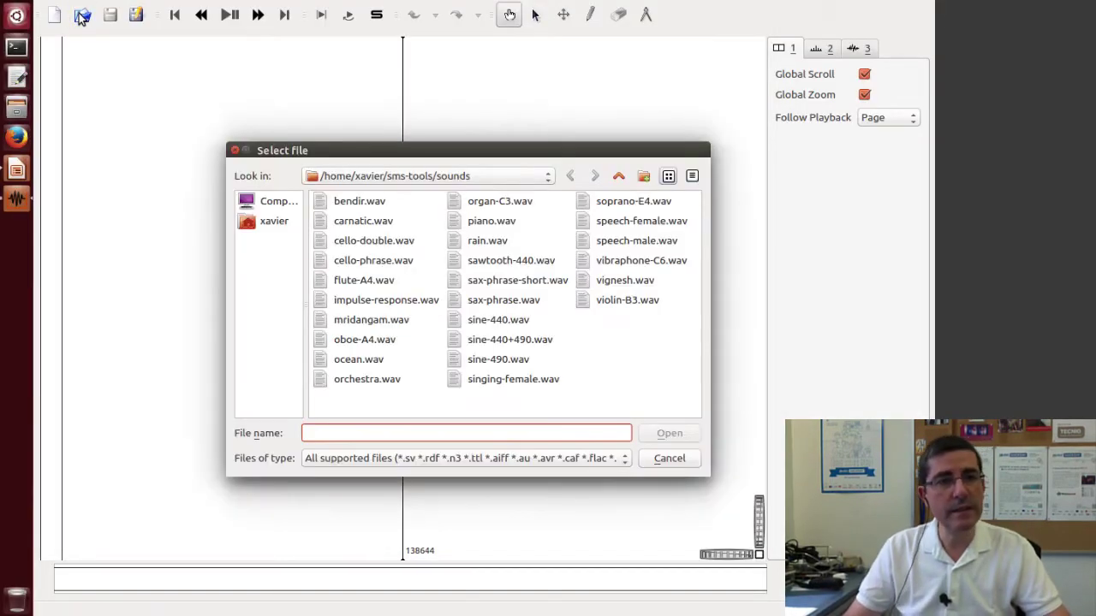
left_click(518, 382)
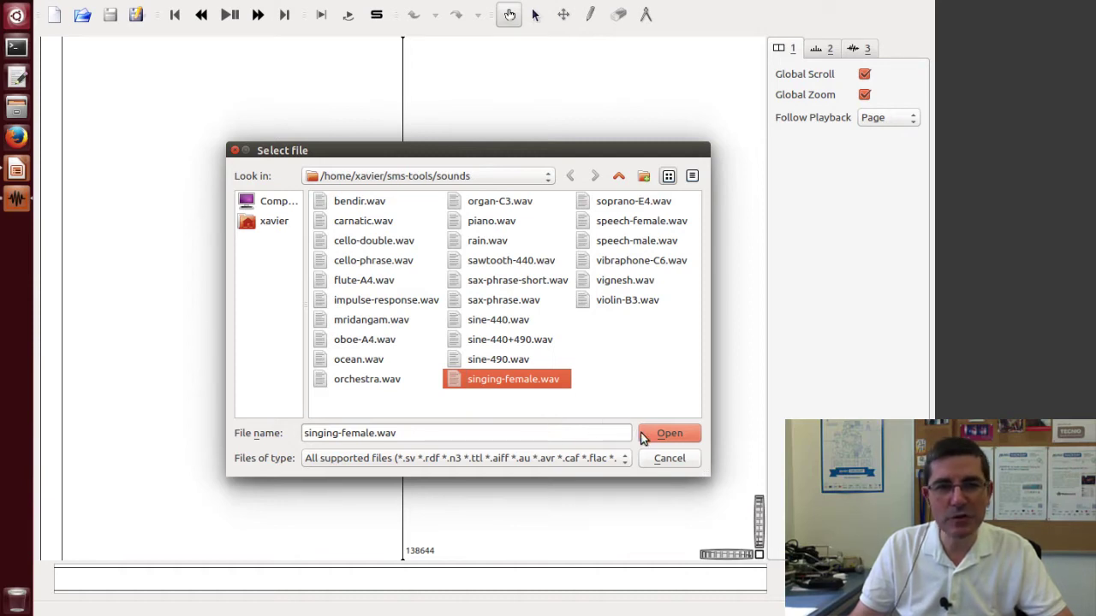
left_click(669, 434)
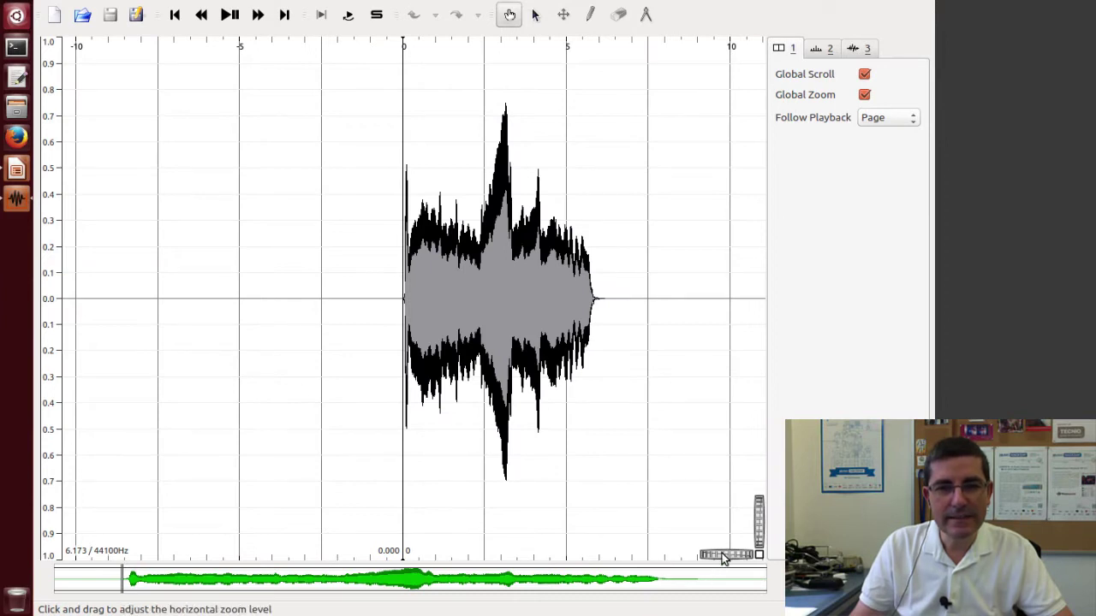
Step: Play the recording, zoom in to inspect waveform cycles, then zoom out to the whole clip
left_click_drag(722, 555, 733, 556)
key("space")
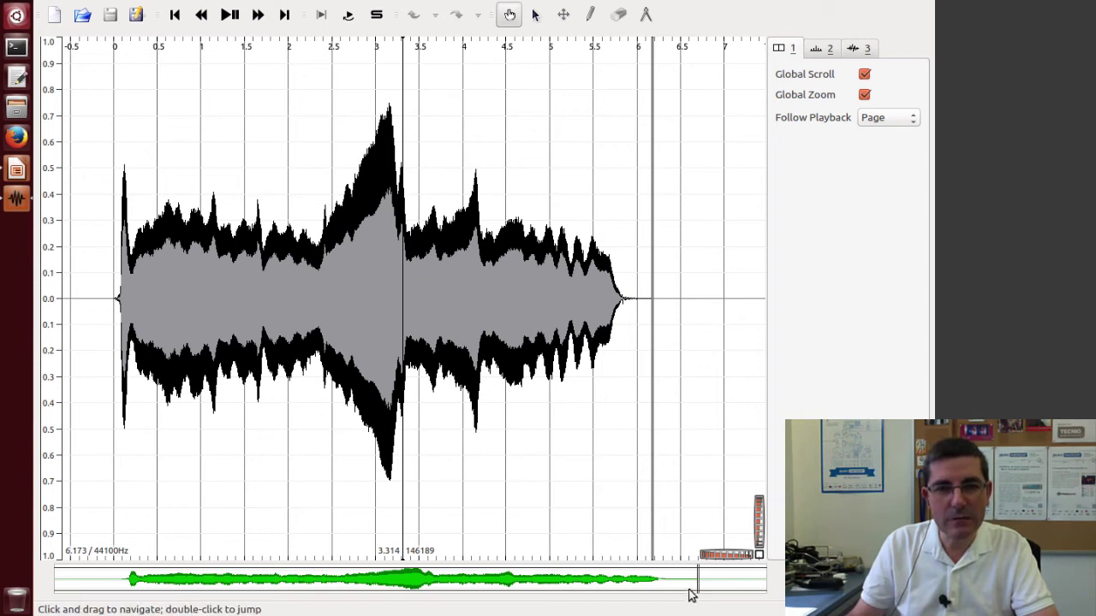
left_click_drag(718, 557, 783, 554)
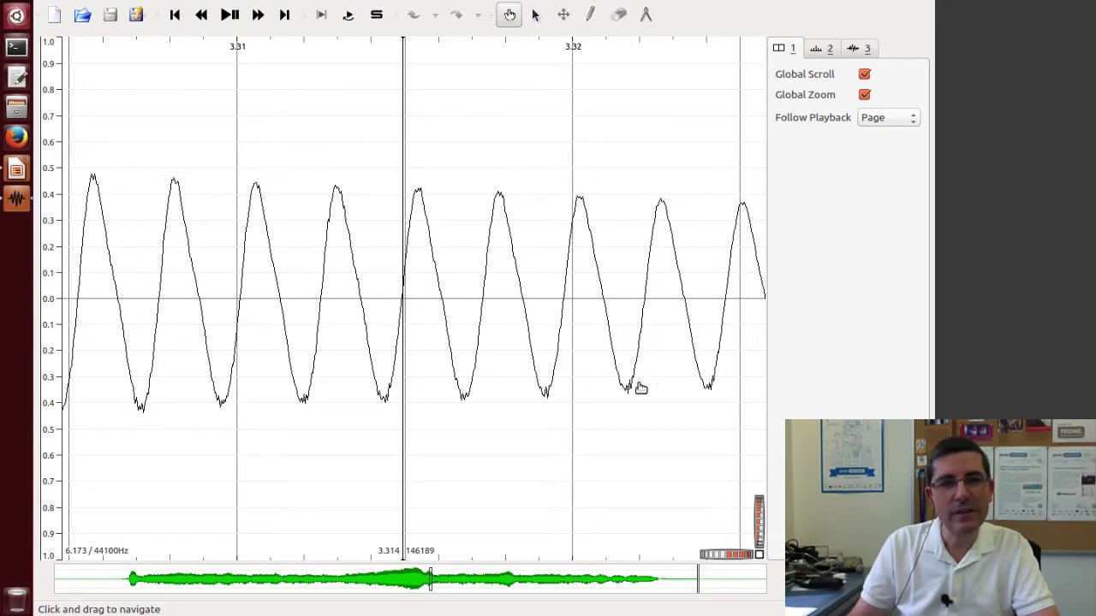
left_click_drag(567, 416, 350, 423)
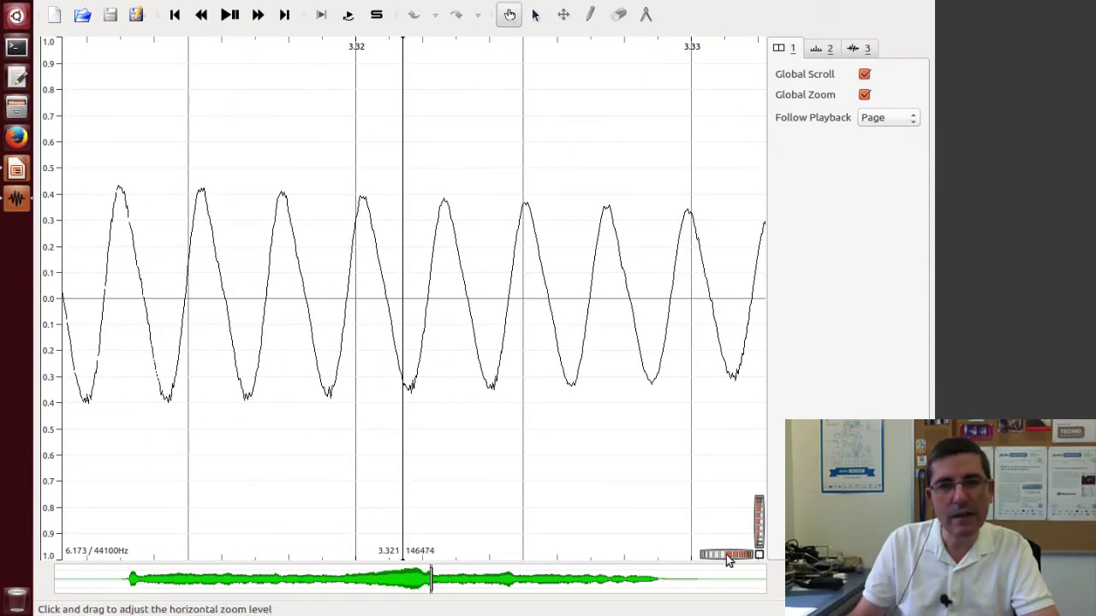
left_click_drag(739, 554, 684, 568)
left_click_drag(489, 448, 548, 452)
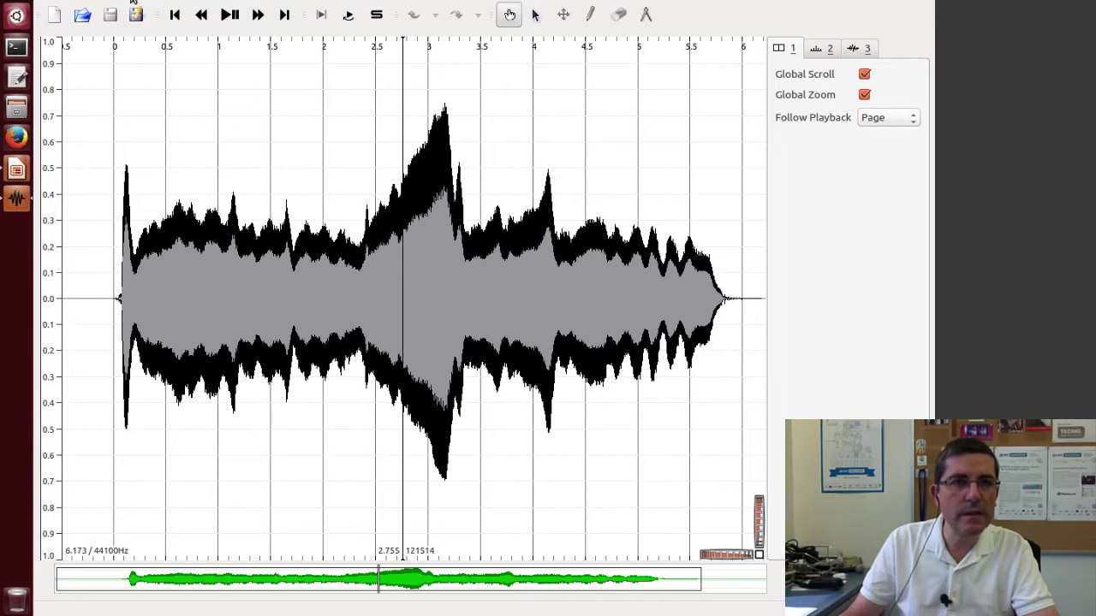
Step: Add a spectrogram pane beneath the waveform
left_click(134, 2)
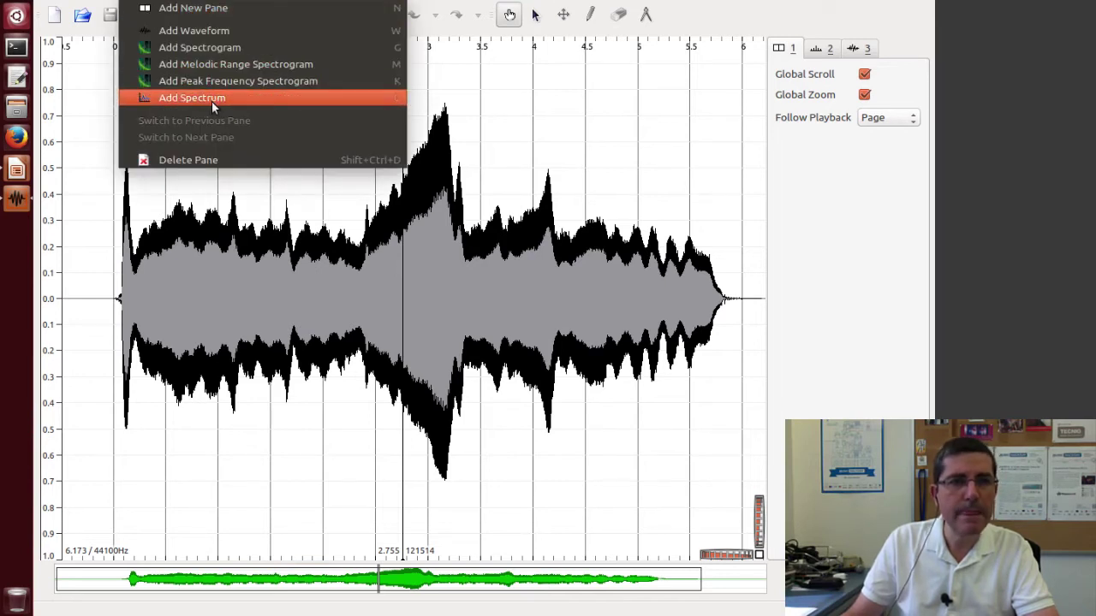
left_click(205, 48)
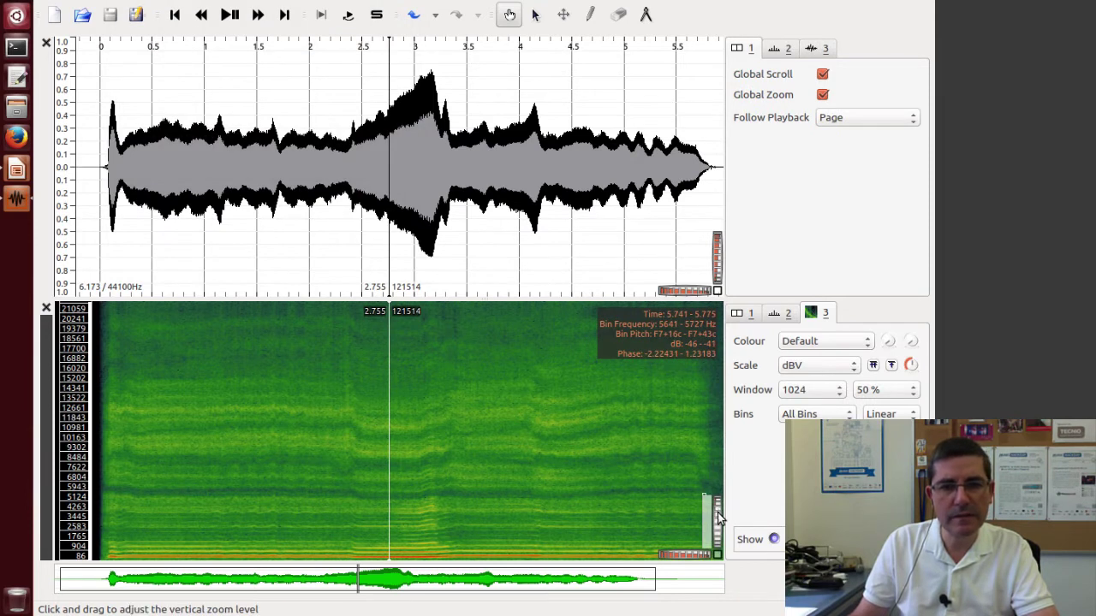
left_click_drag(717, 517, 706, 555)
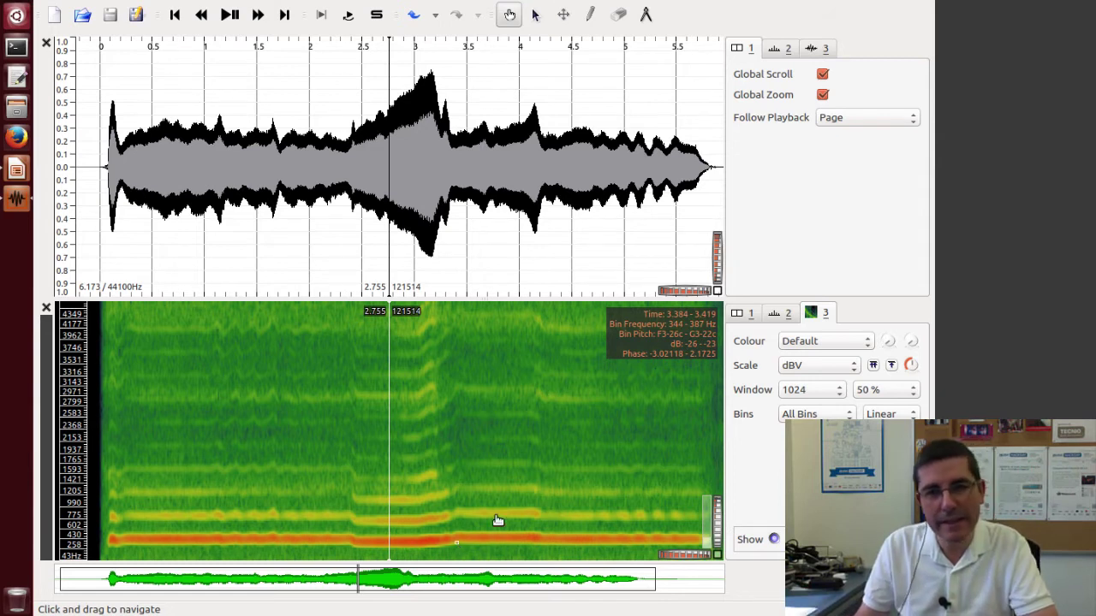
Step: Set the spectrogram window size to 2048 and narrow its range to 21–3122 Hz
left_click(798, 391)
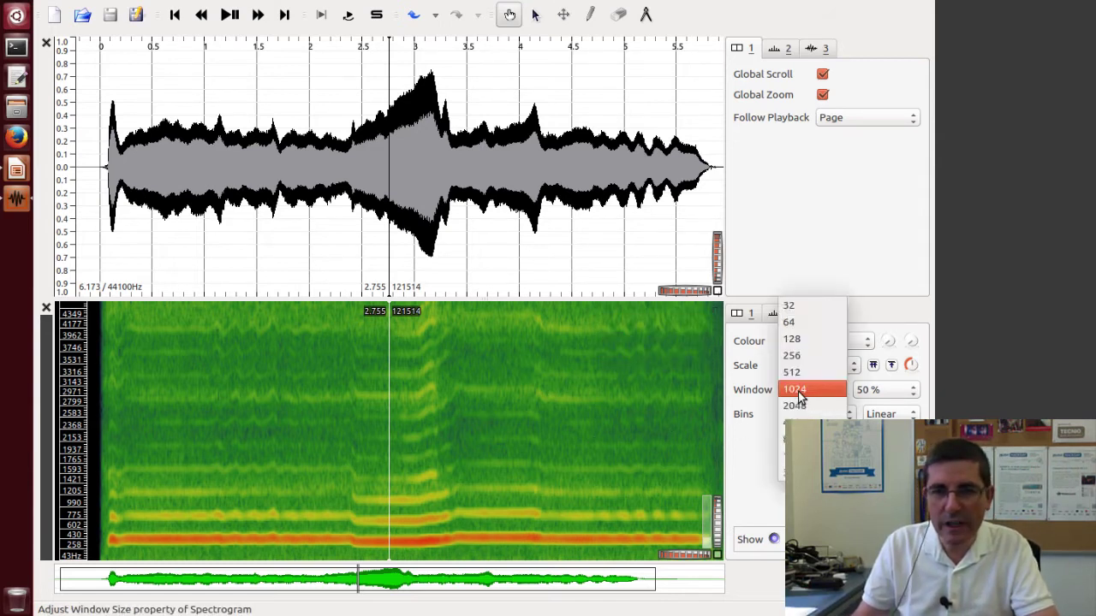
left_click(798, 406)
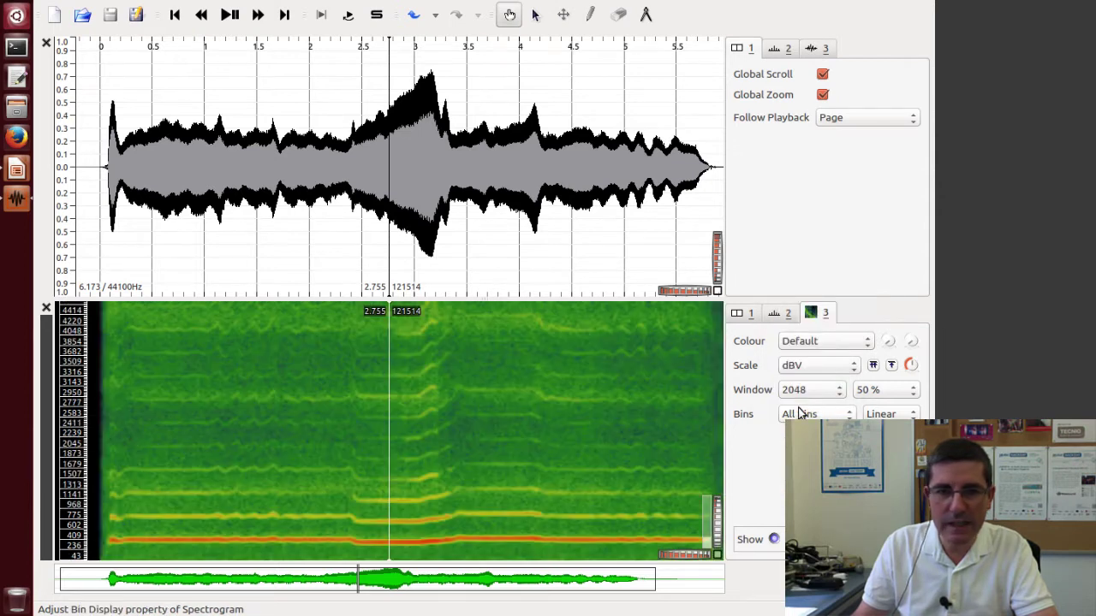
left_click(719, 529)
left_click(706, 559)
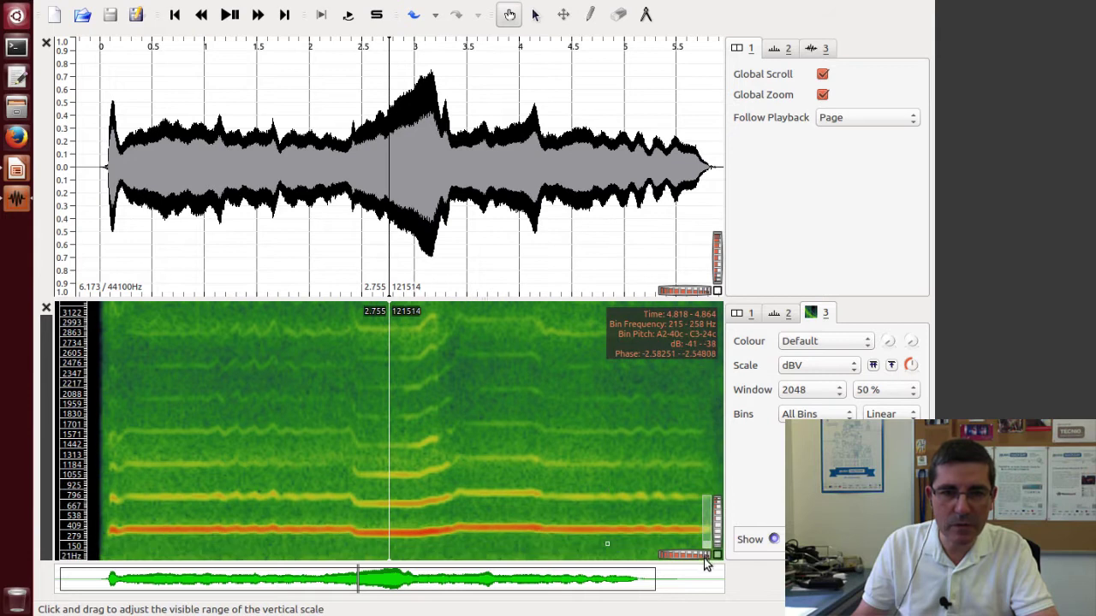
Step: Run the Aubio Pitch Detector with the YIN Frequency Estimator method over the spectrogram
left_click(217, 3)
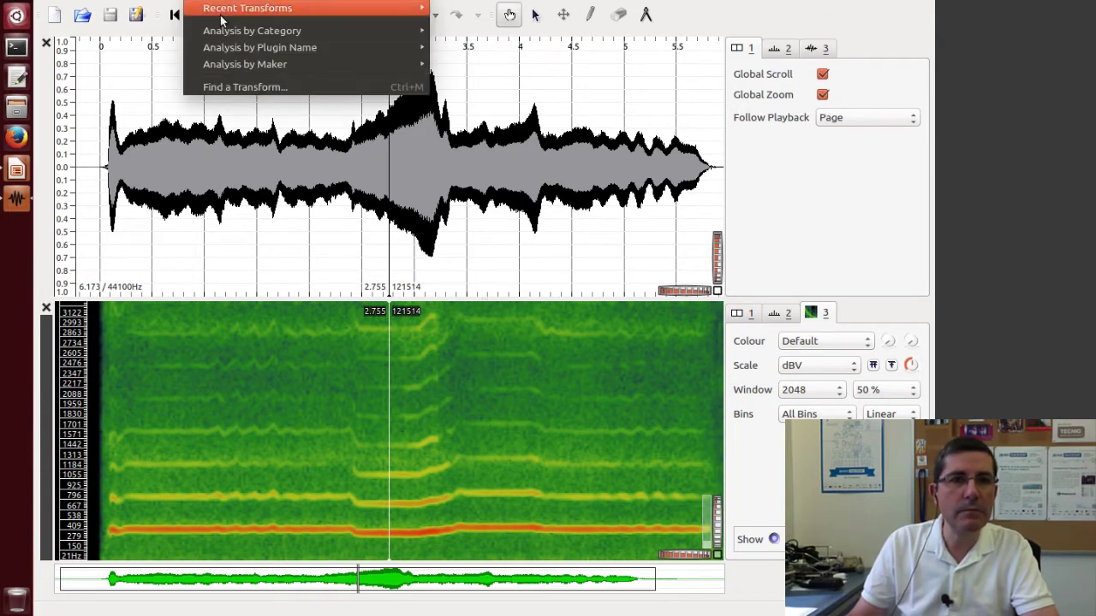
mouse_move(259, 48)
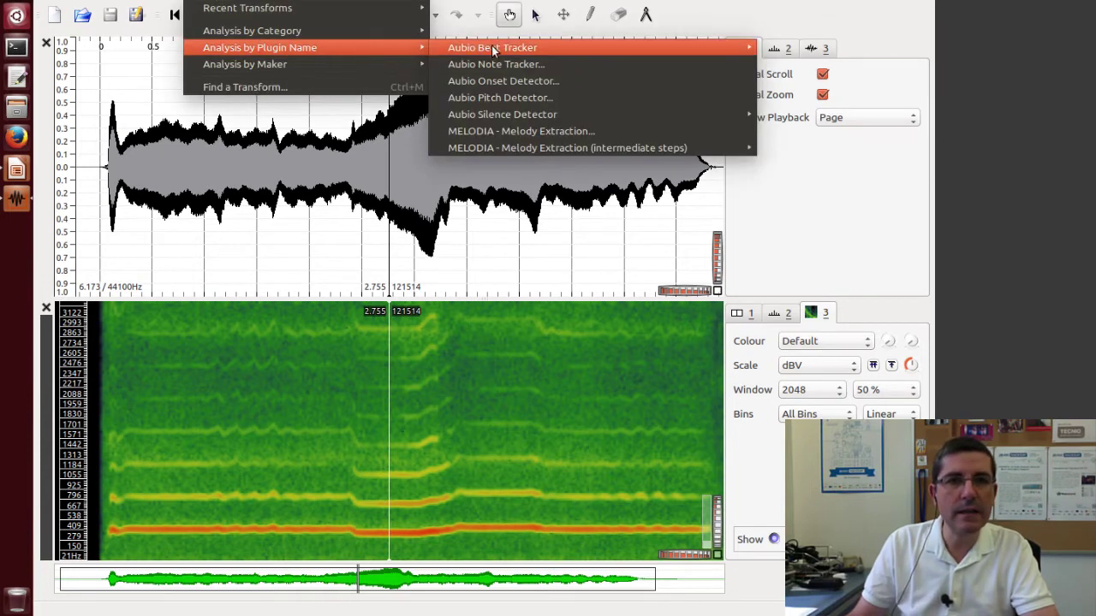
left_click(524, 101)
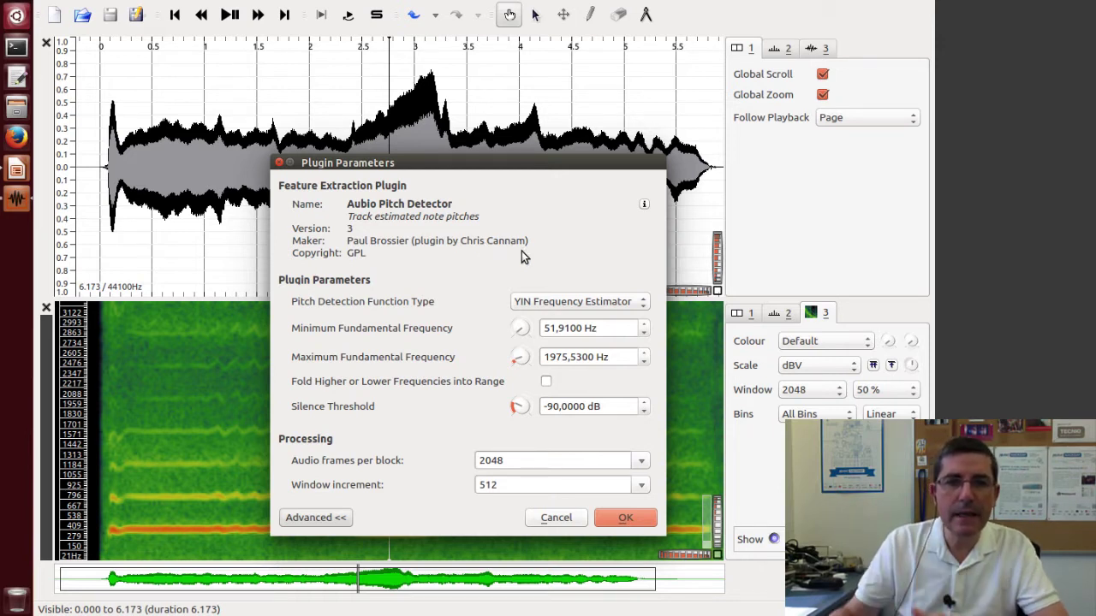
left_click(585, 305)
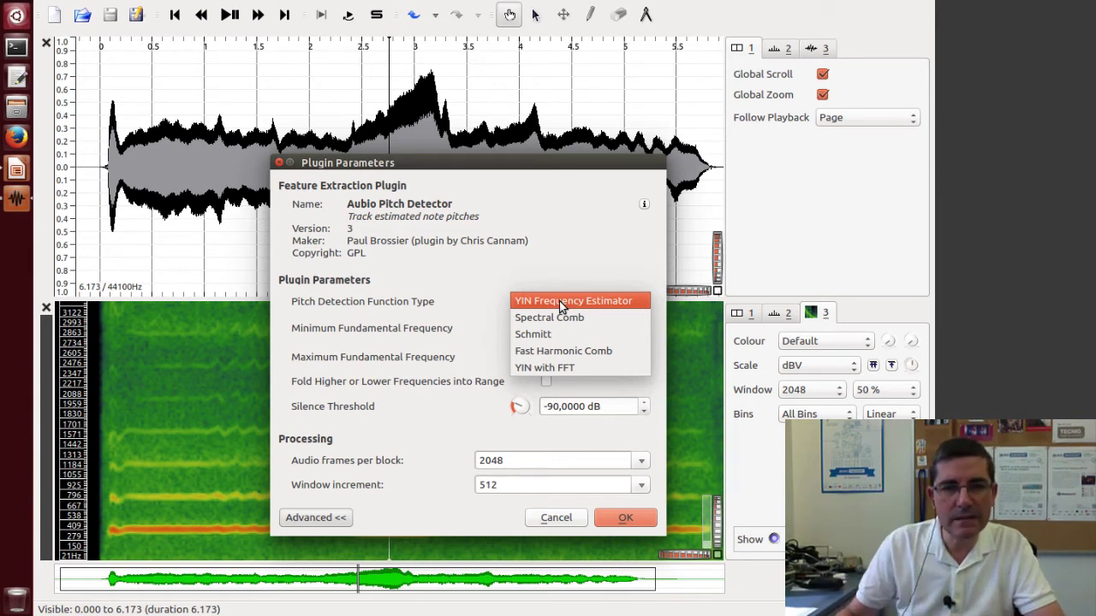
left_click(584, 266)
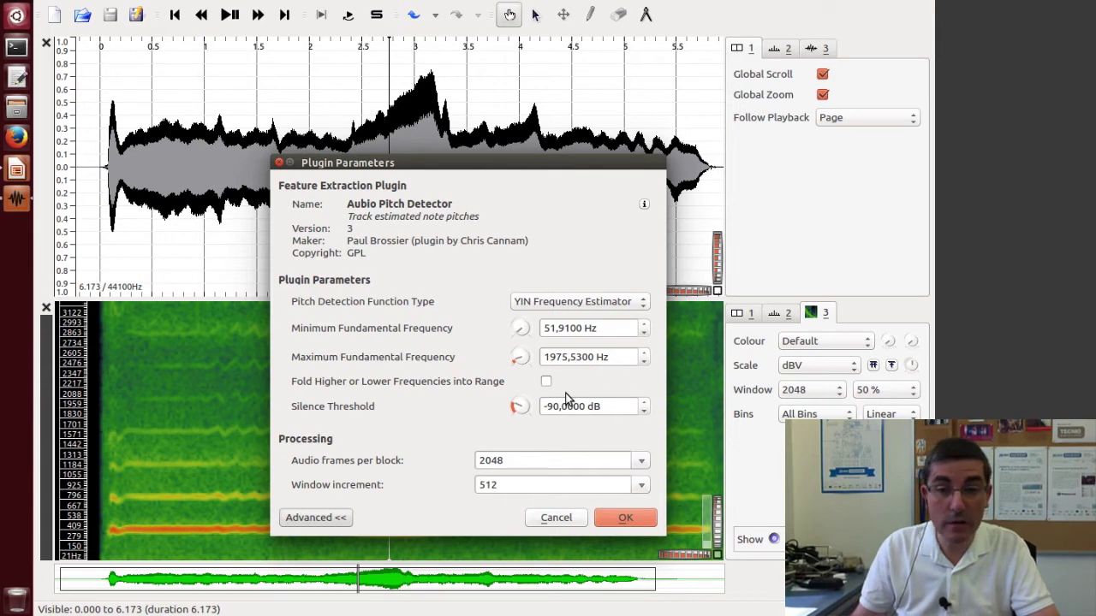
left_click(626, 519)
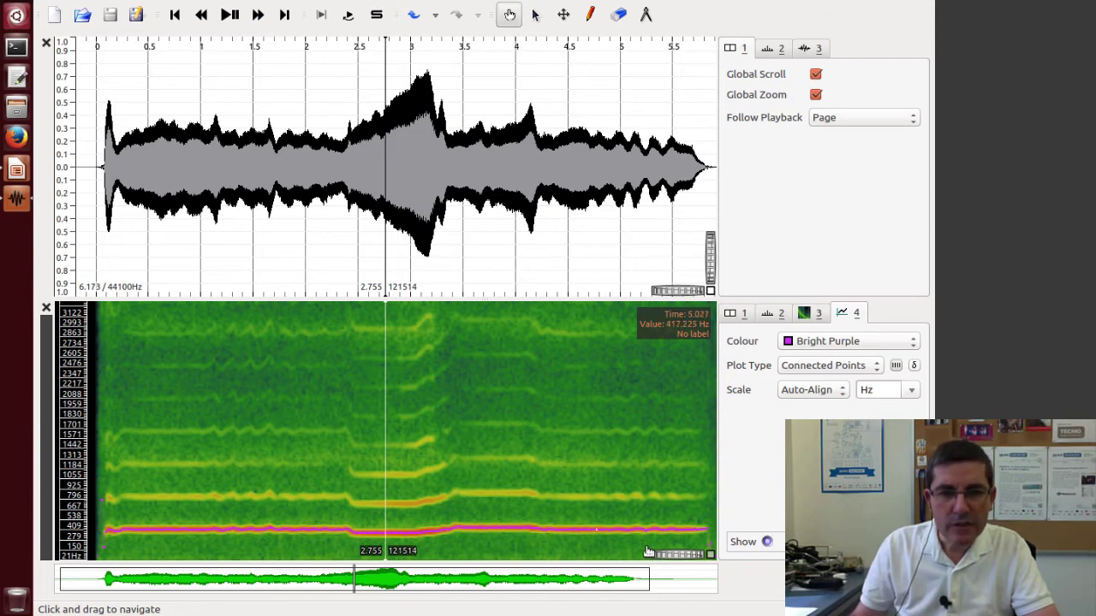
Step: Zoom in and pan from the start through 1.8, 3.5 and 4.3 s, settling near 4 s
left_click_drag(673, 555, 714, 547)
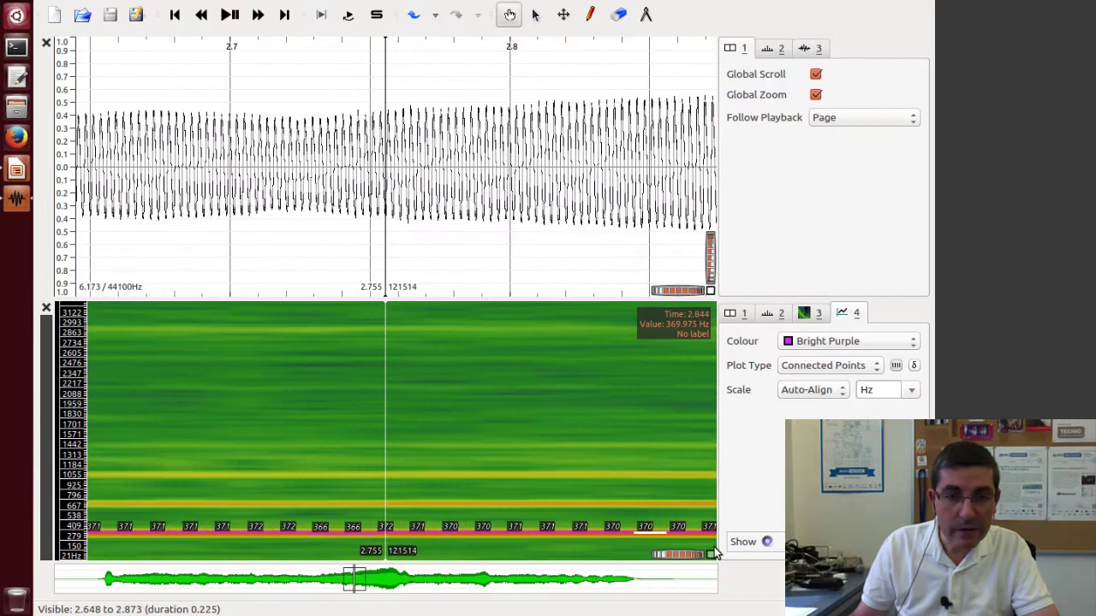
scroll(415, 529, "up", 1)
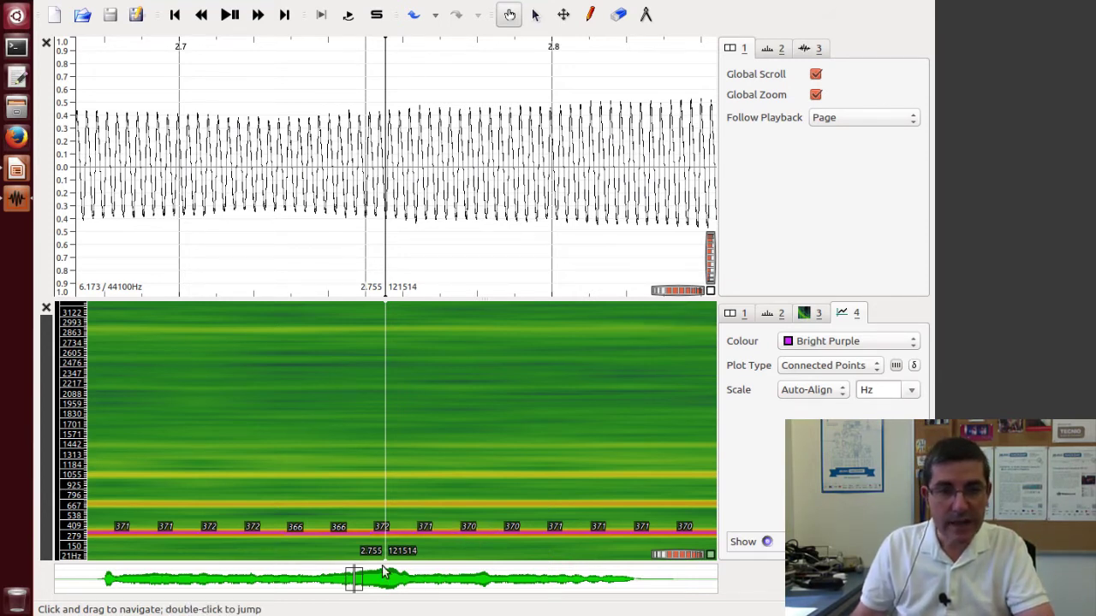
left_click_drag(351, 580, 111, 594)
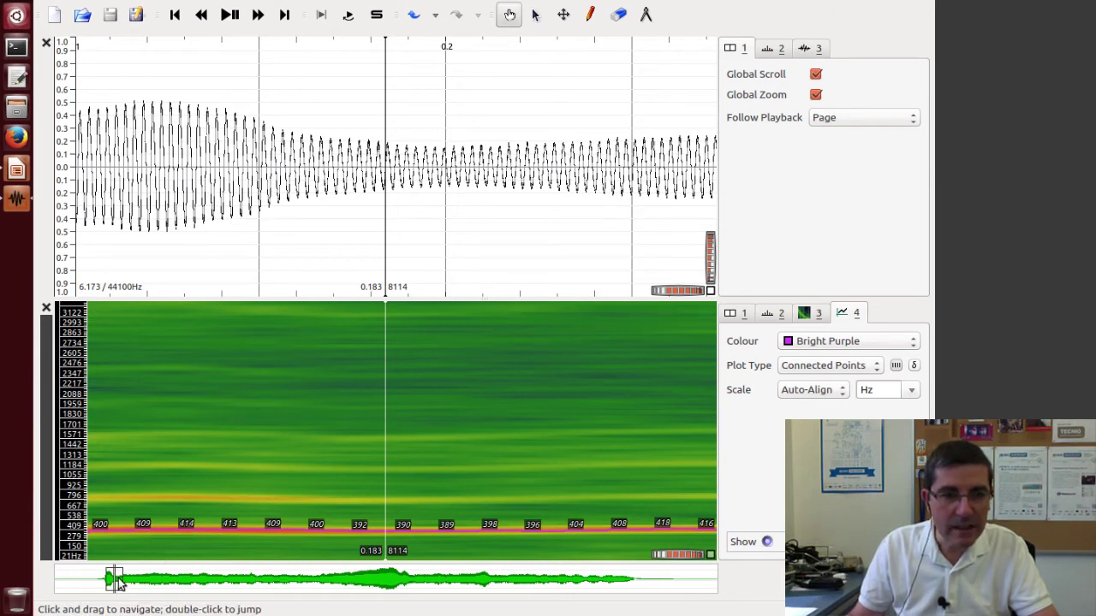
left_click_drag(119, 580, 366, 585)
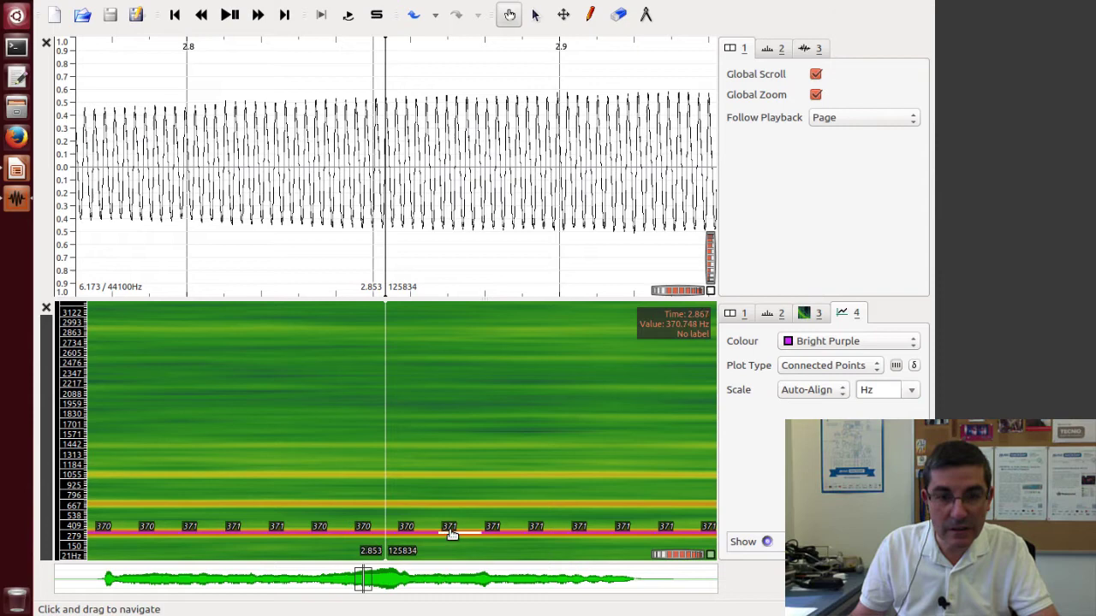
left_click_drag(361, 582, 426, 585)
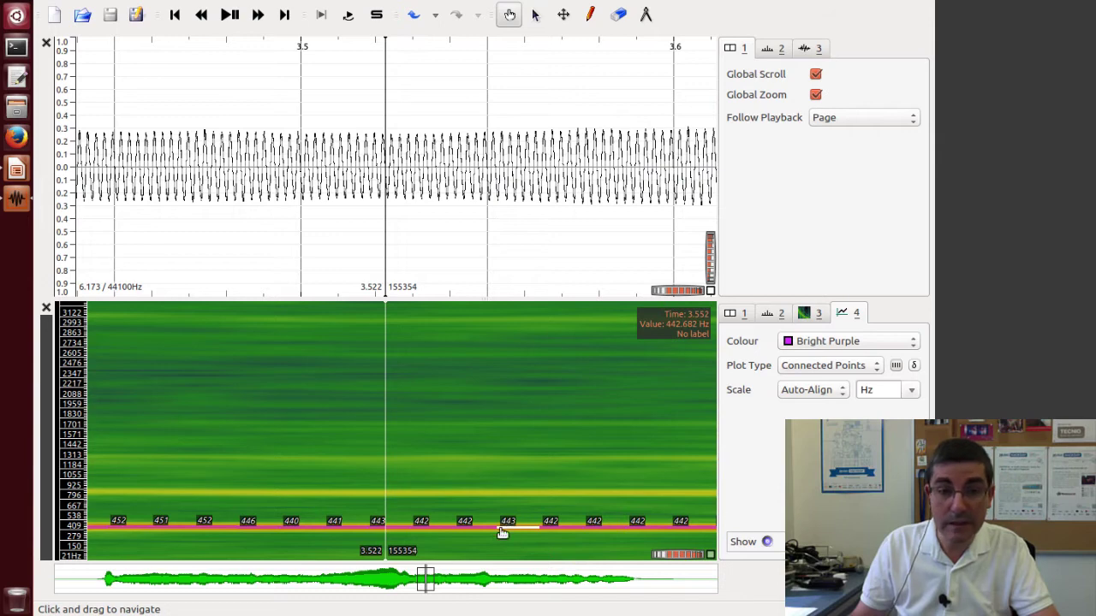
left_click_drag(428, 584, 589, 583)
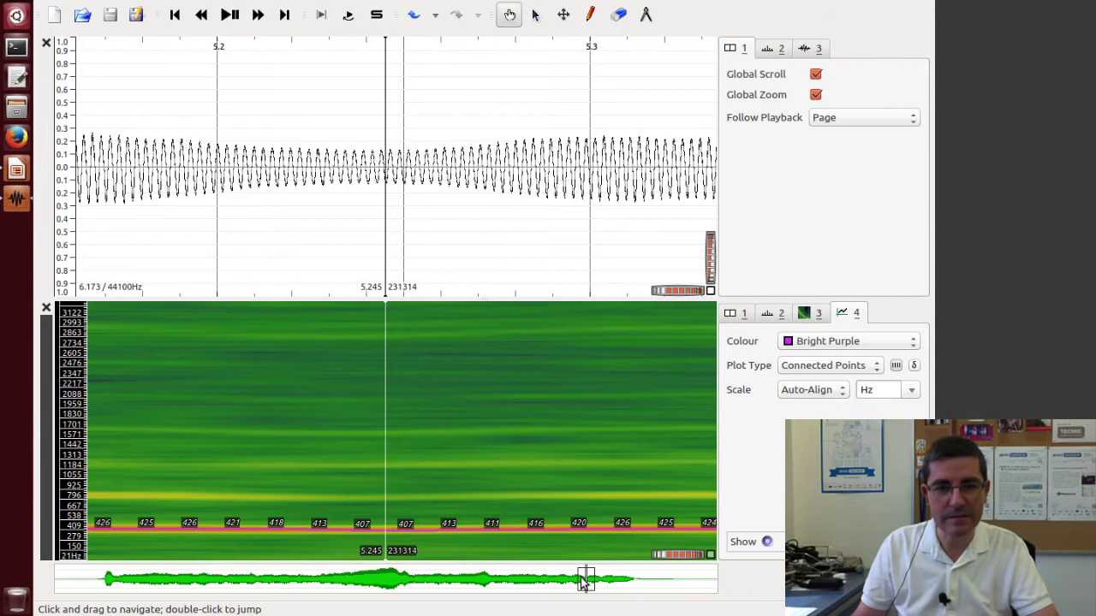
left_click_drag(587, 582, 477, 583)
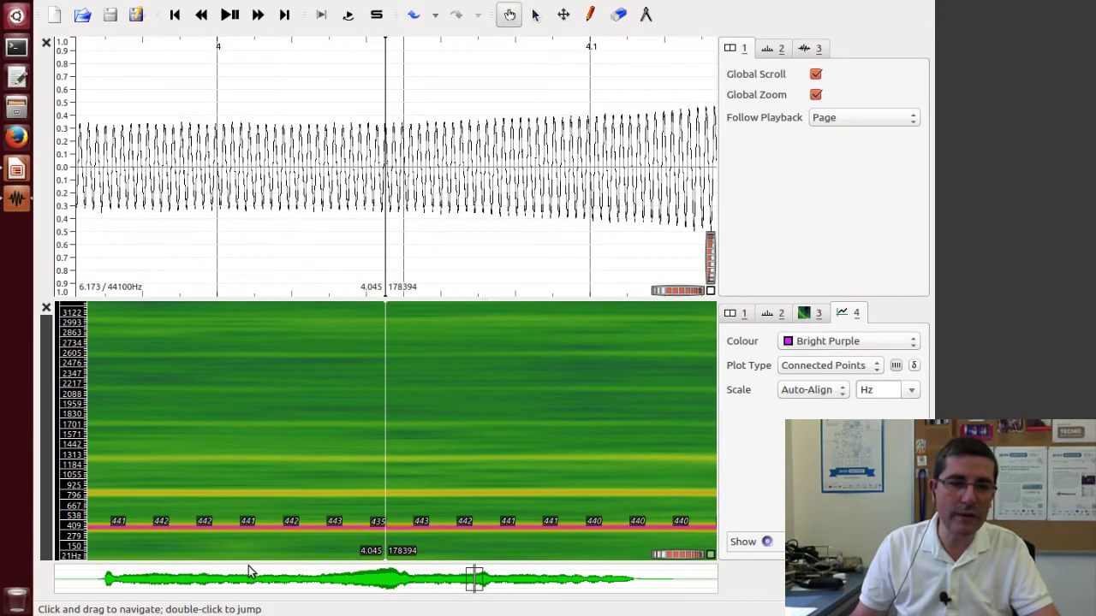
Step: Open speech-male.wav without saving the previous session, fit it to the view and play it
left_click(84, 15)
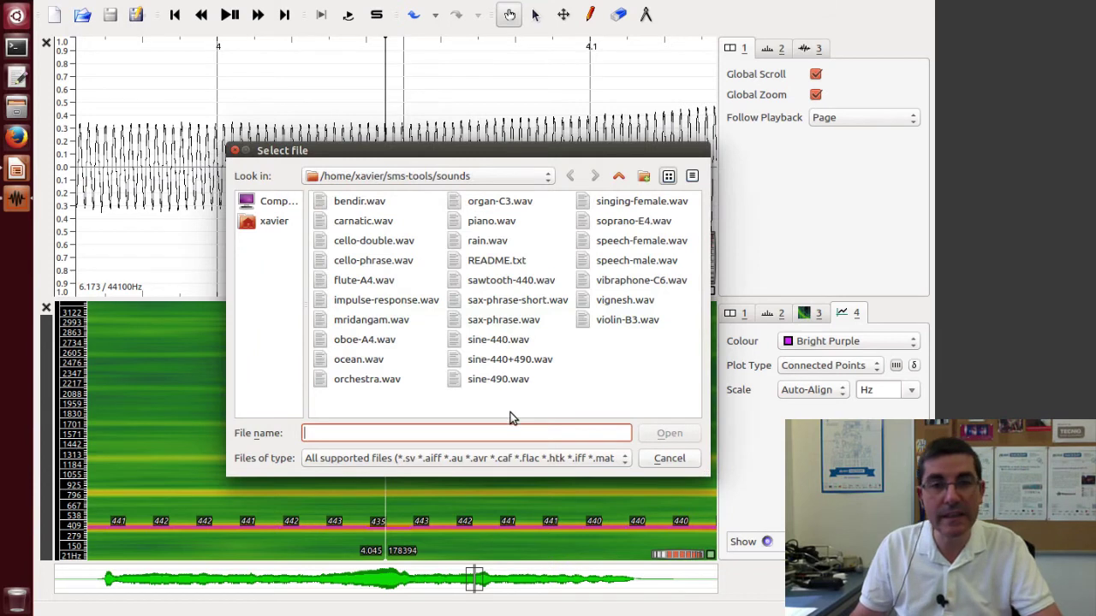
left_click(666, 262)
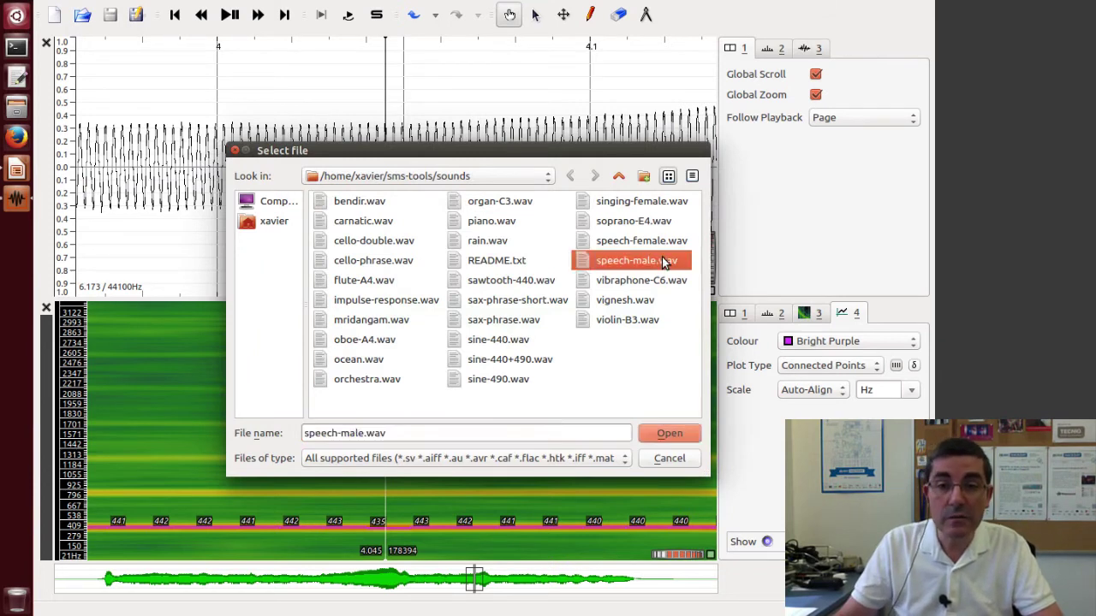
left_click(670, 434)
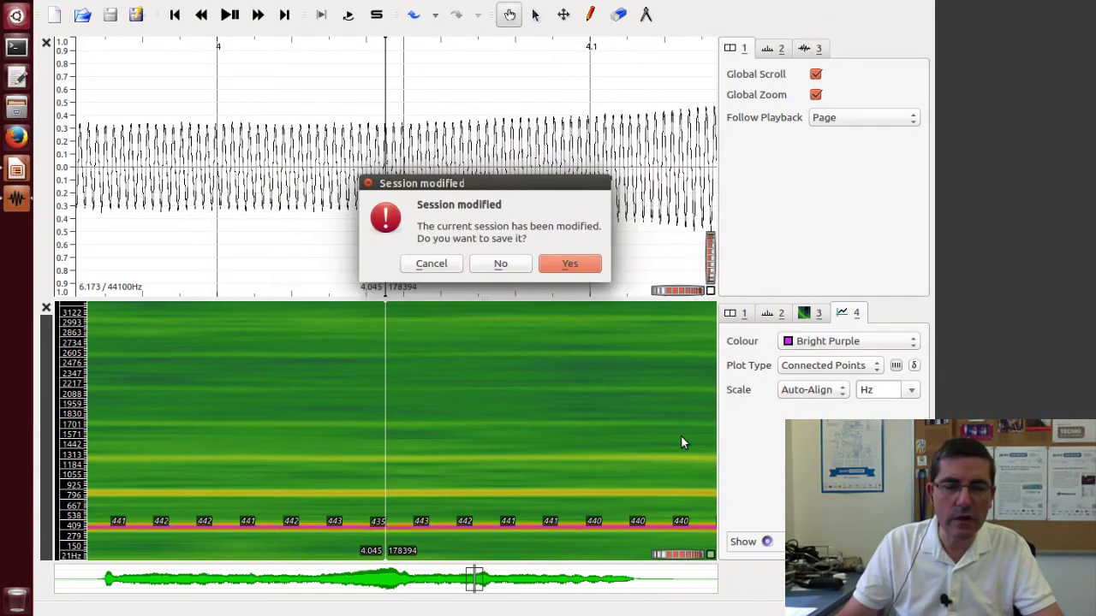
left_click(505, 266)
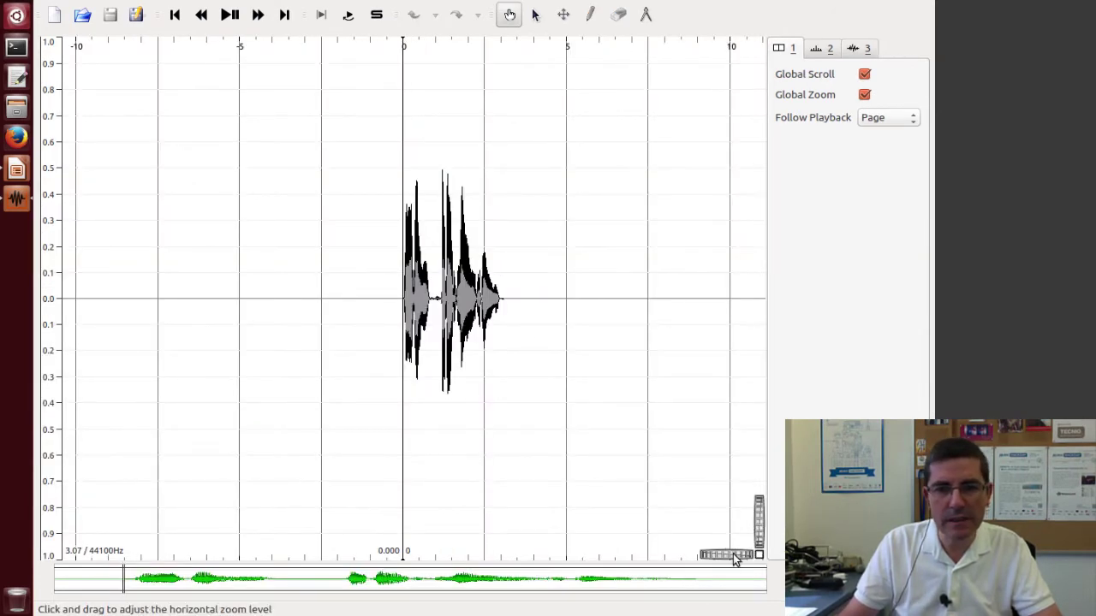
left_click_drag(734, 557, 750, 554)
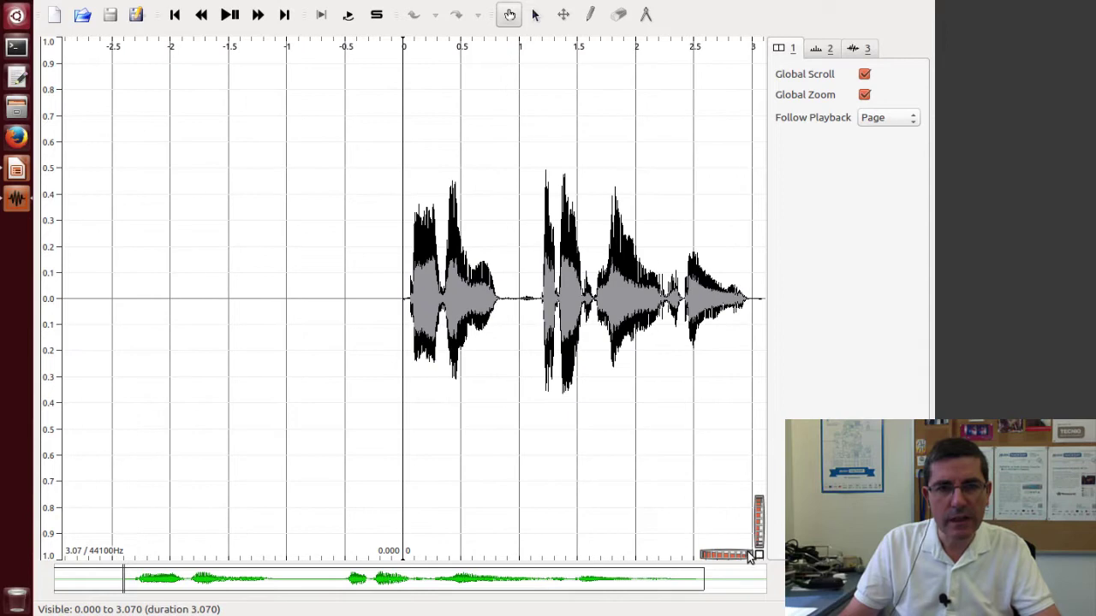
key("space")
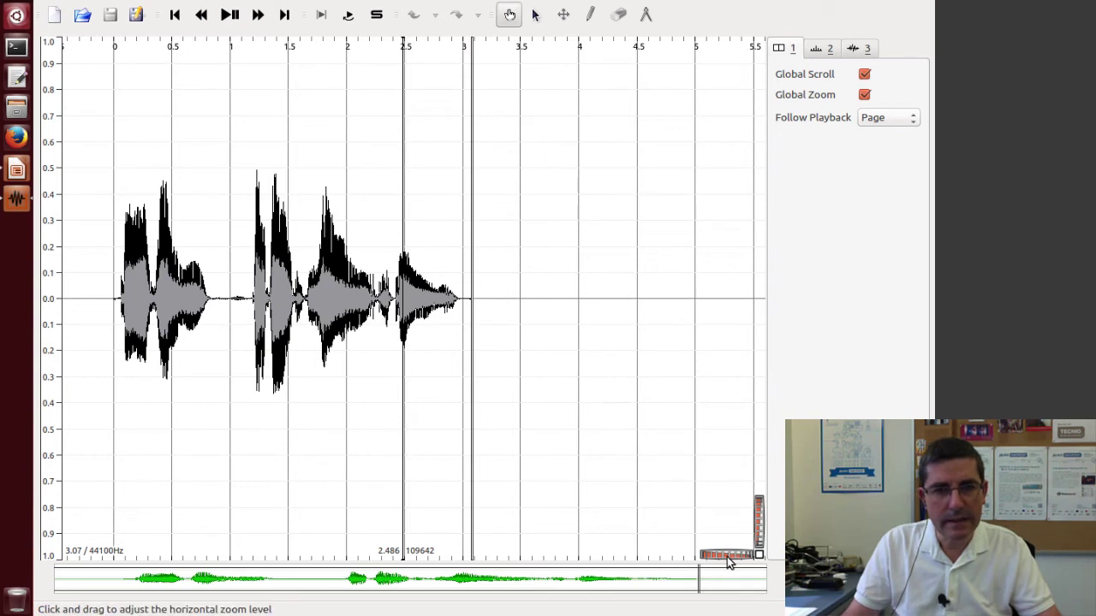
Step: Zoom into the waveform from its start, then add a spectrogram beneath it
left_click_drag(728, 562, 591, 485)
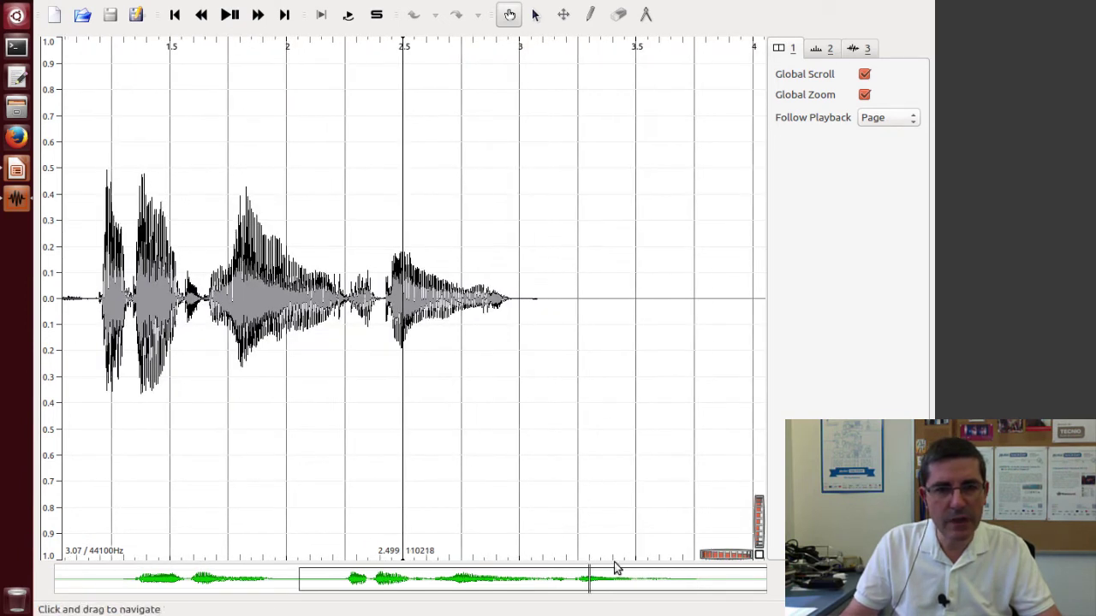
left_click_drag(594, 588, 435, 582)
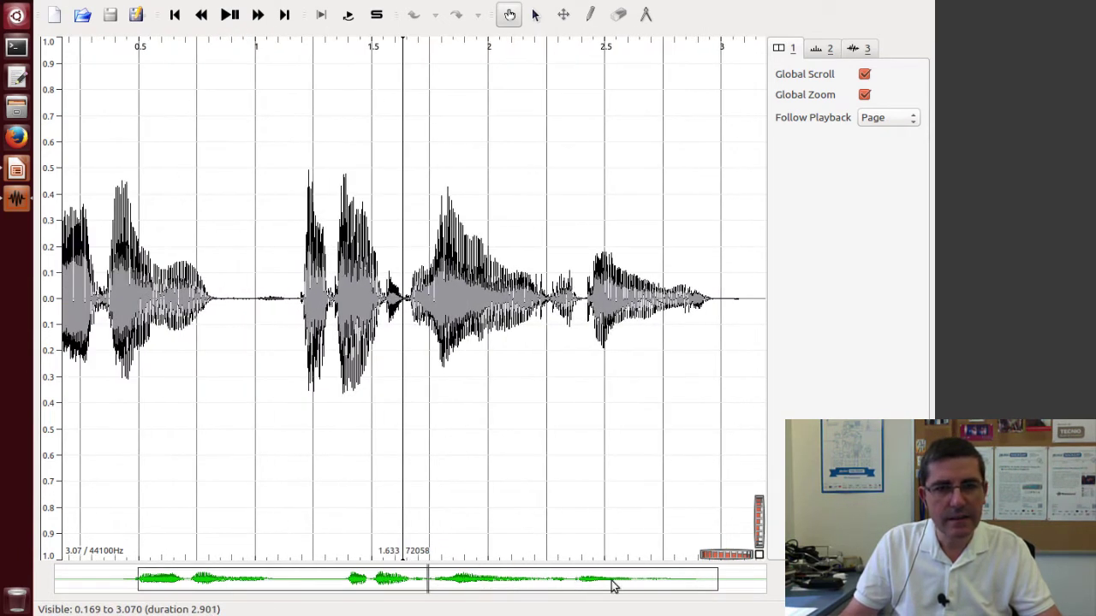
scroll(734, 557, "down", 2)
scroll(734, 558, "down", 2)
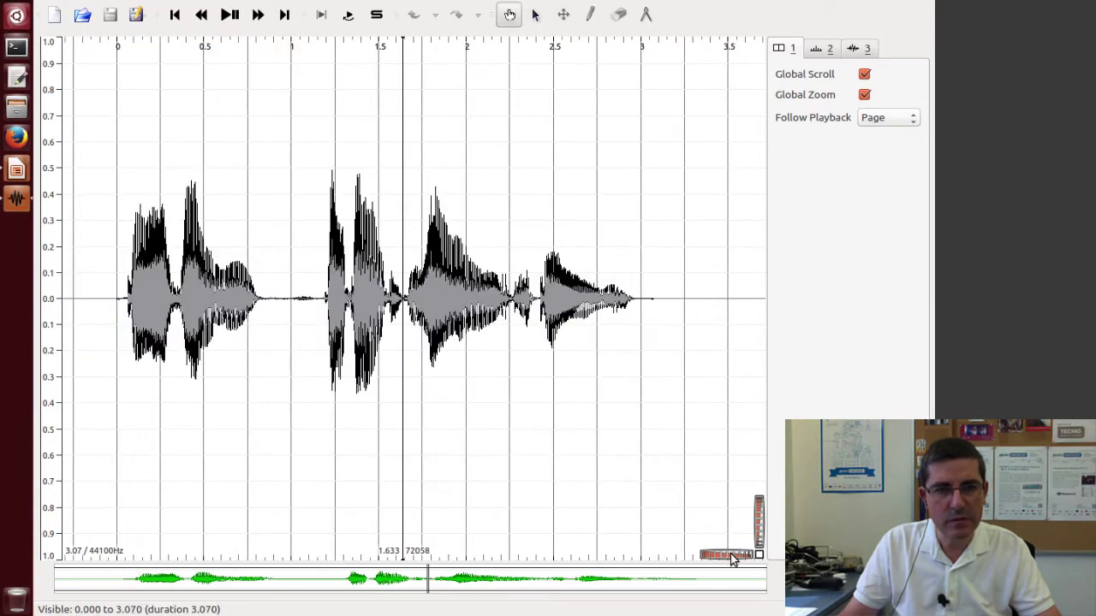
left_click(130, 2)
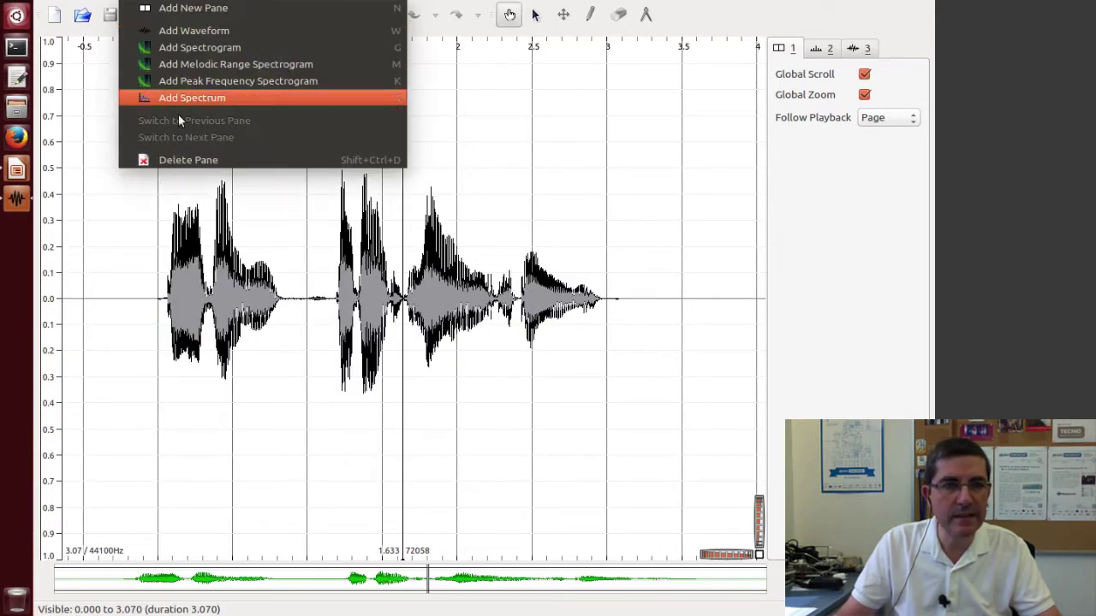
left_click(200, 48)
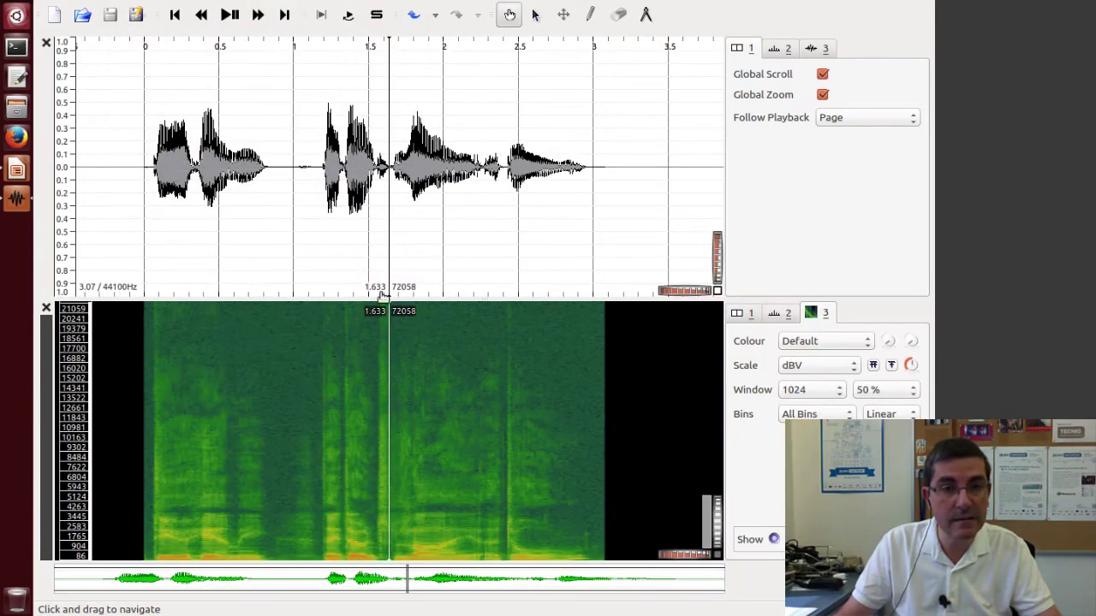
Step: Make the spectrogram pane taller and narrow it to the low frequencies, about 10–2648 Hz
left_click_drag(432, 288, 437, 182)
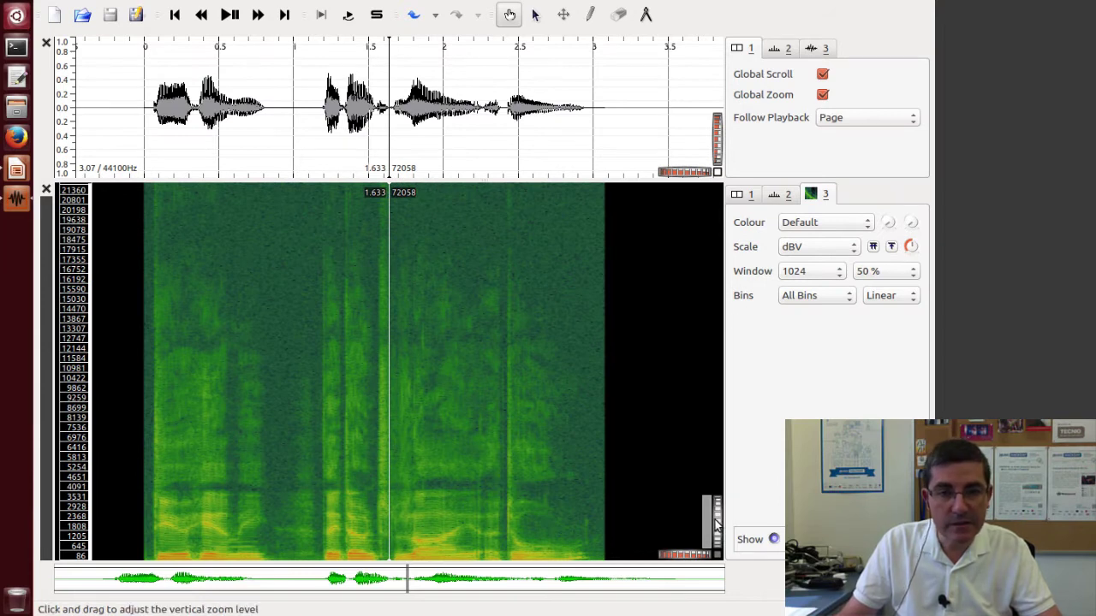
scroll(716, 527, "up", 3)
left_click_drag(707, 522, 707, 602)
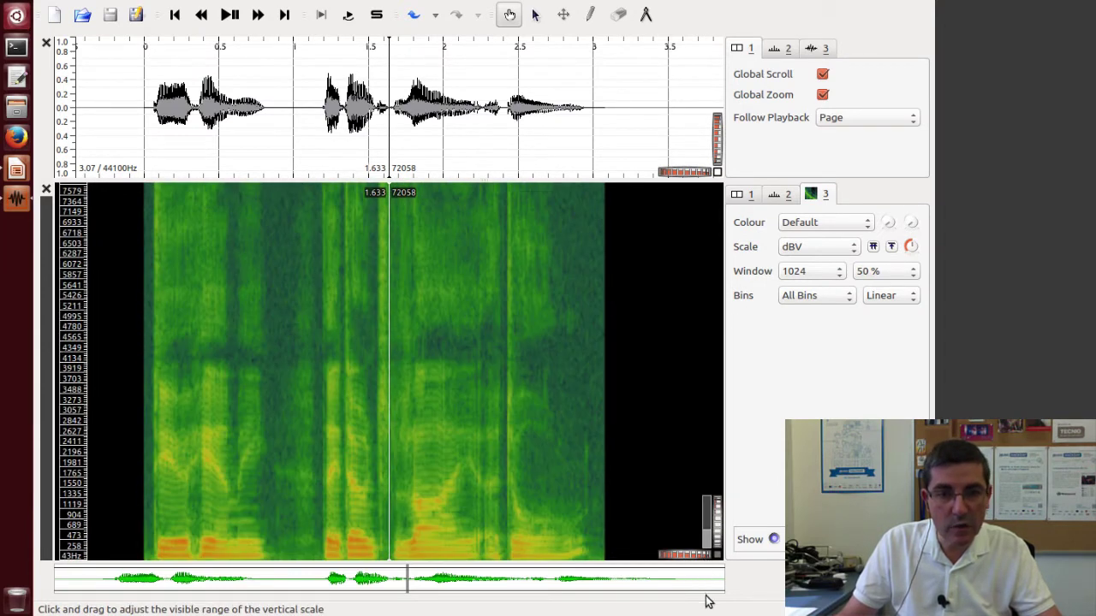
scroll(716, 530, "up", 2)
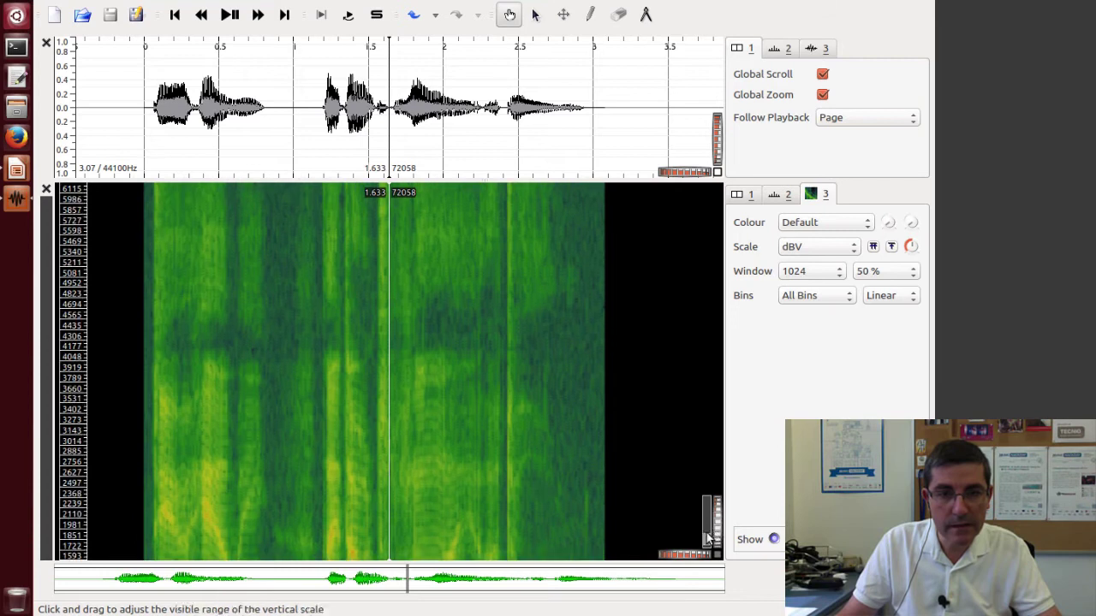
left_click_drag(707, 541, 701, 570)
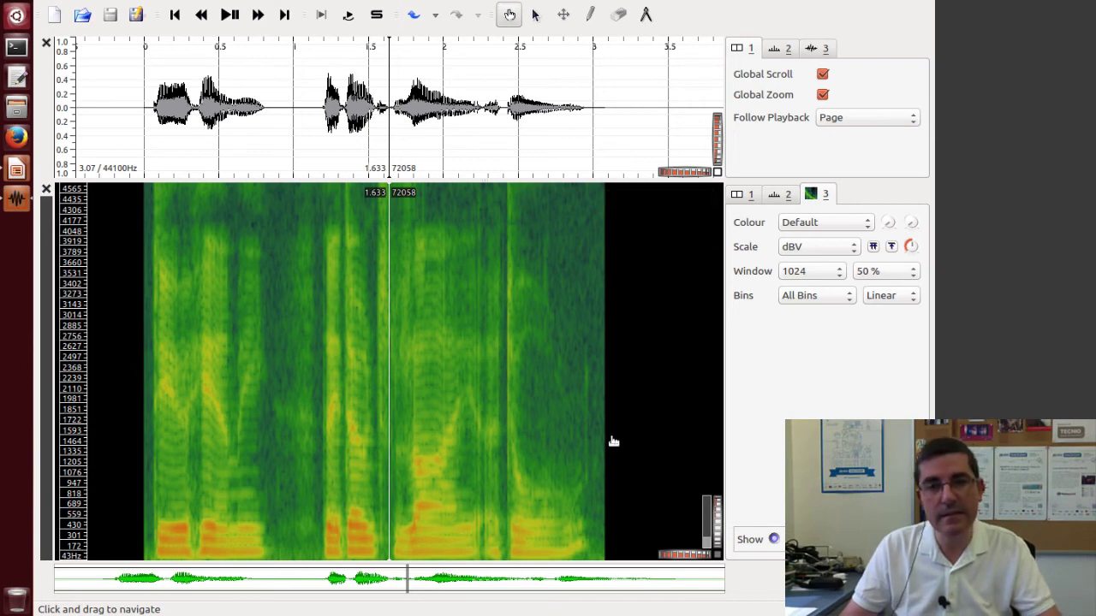
Step: Set the spectrogram window size to 4096
left_click(805, 272)
left_click(806, 284)
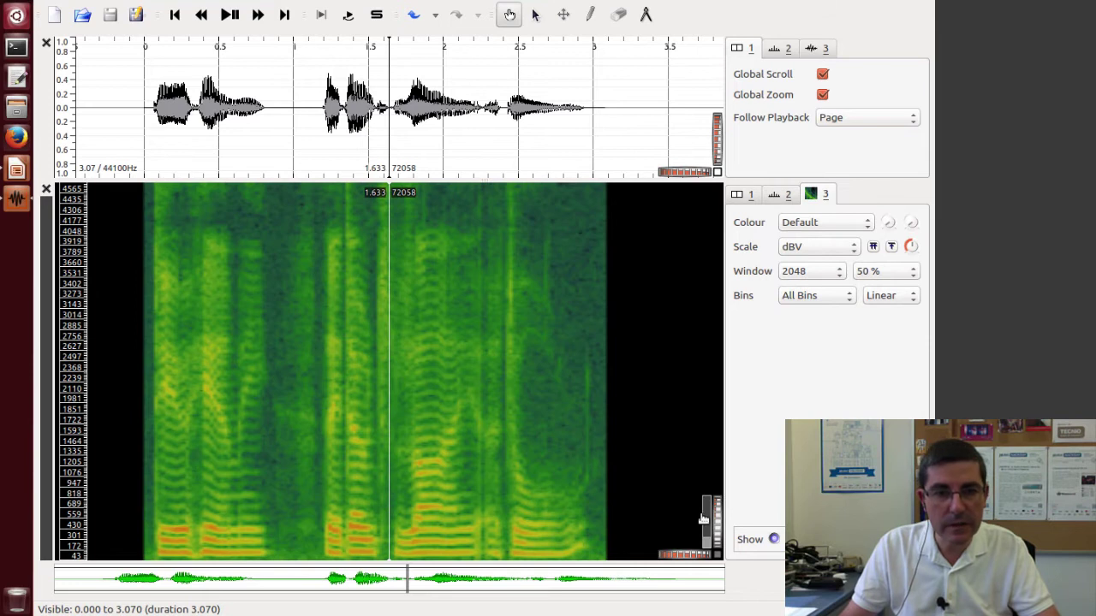
left_click(814, 272)
left_click(811, 287)
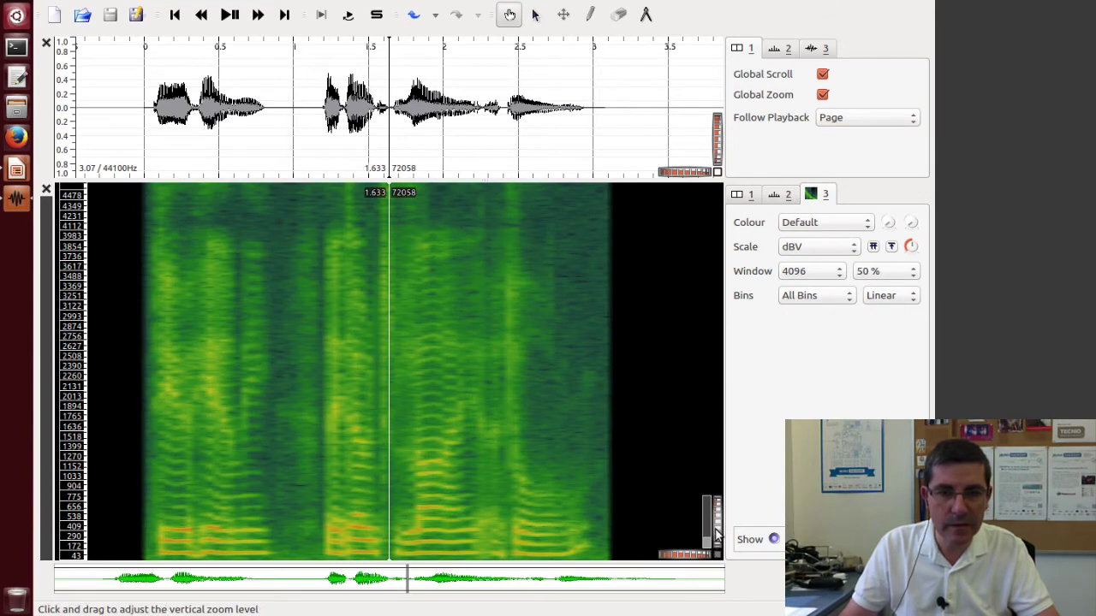
scroll(718, 535, "up", 5)
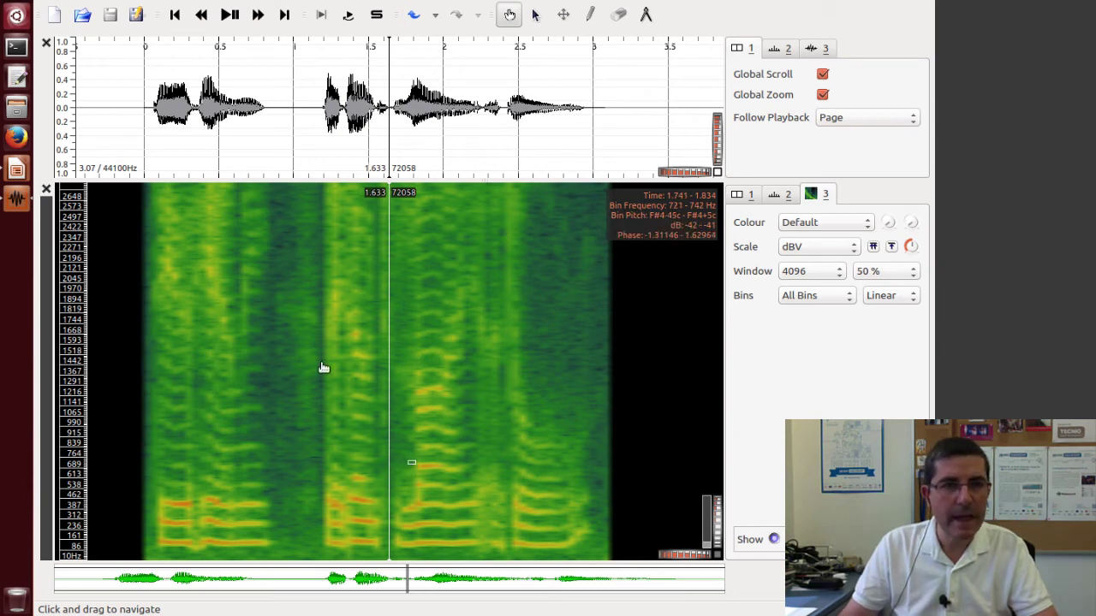
Step: Add an Aubio Pitch Detector track with default parameters and colour it black
left_click(221, 4)
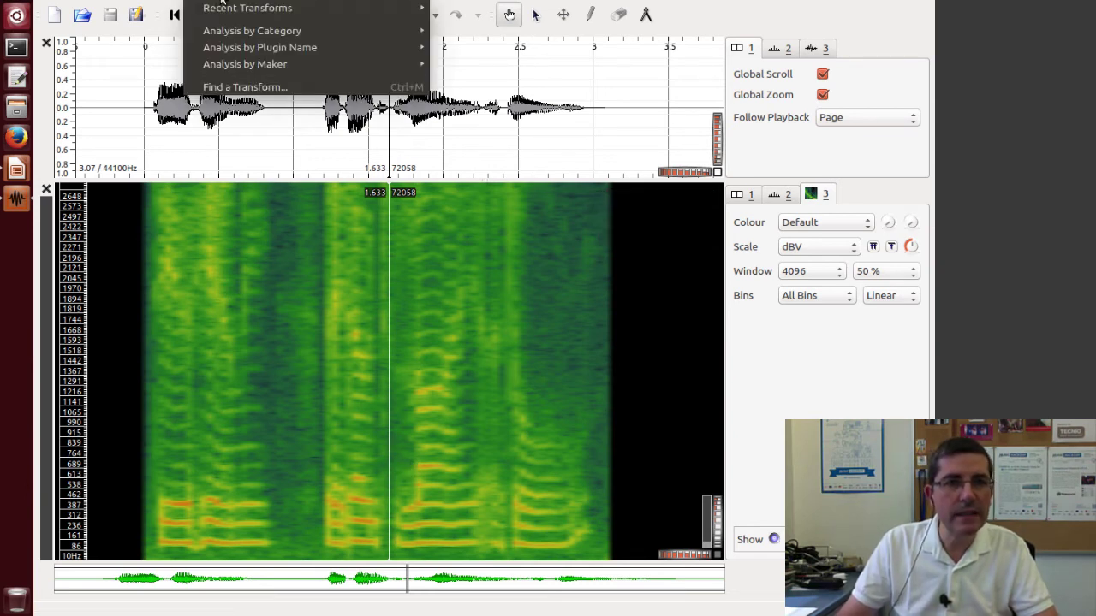
mouse_move(246, 47)
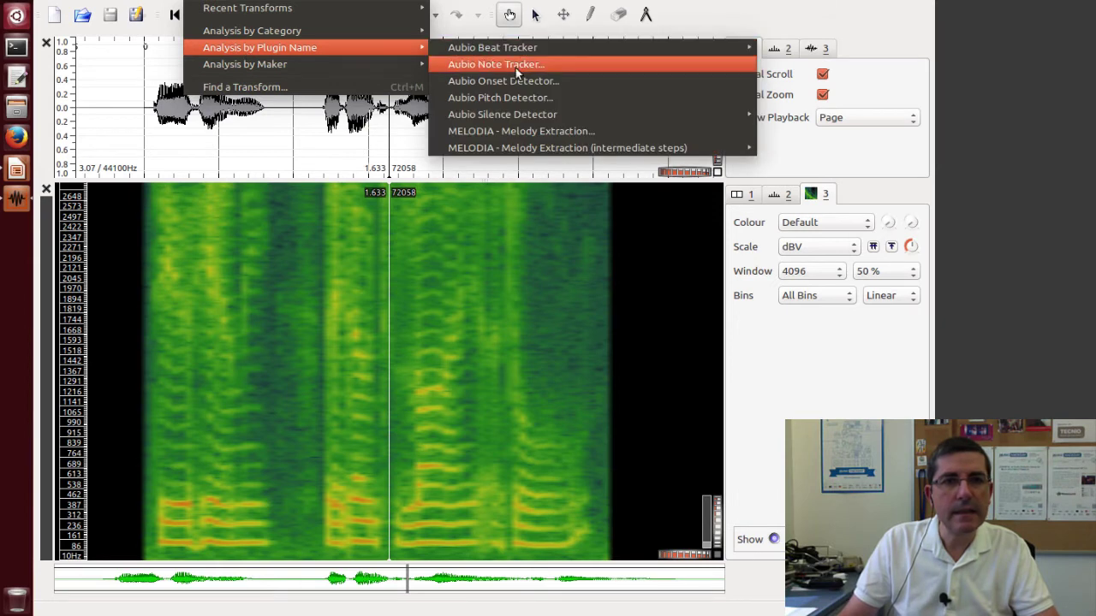
left_click(537, 99)
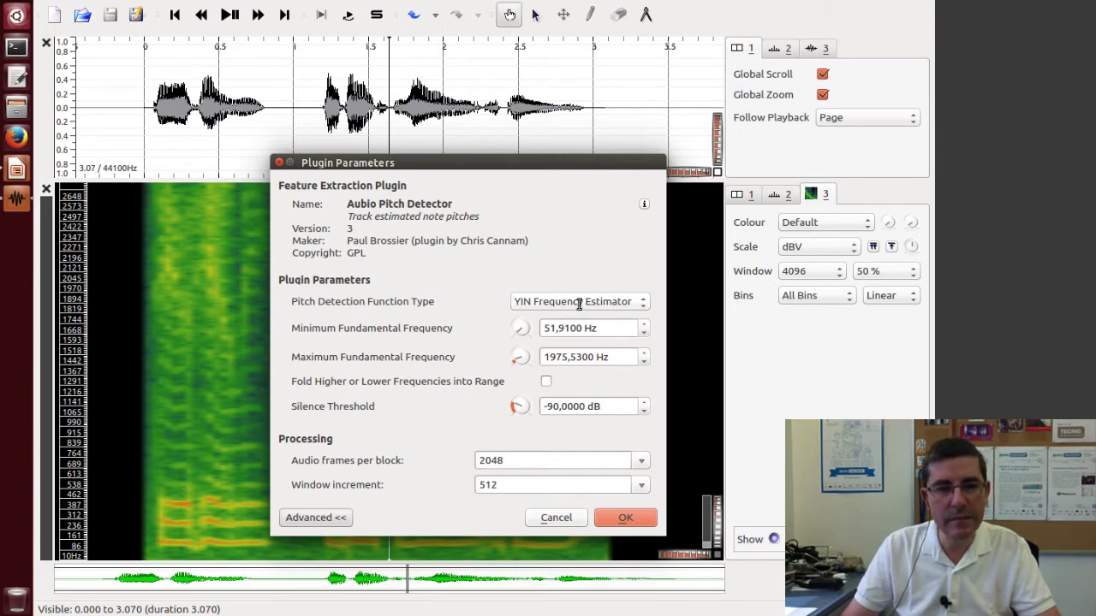
left_click(625, 518)
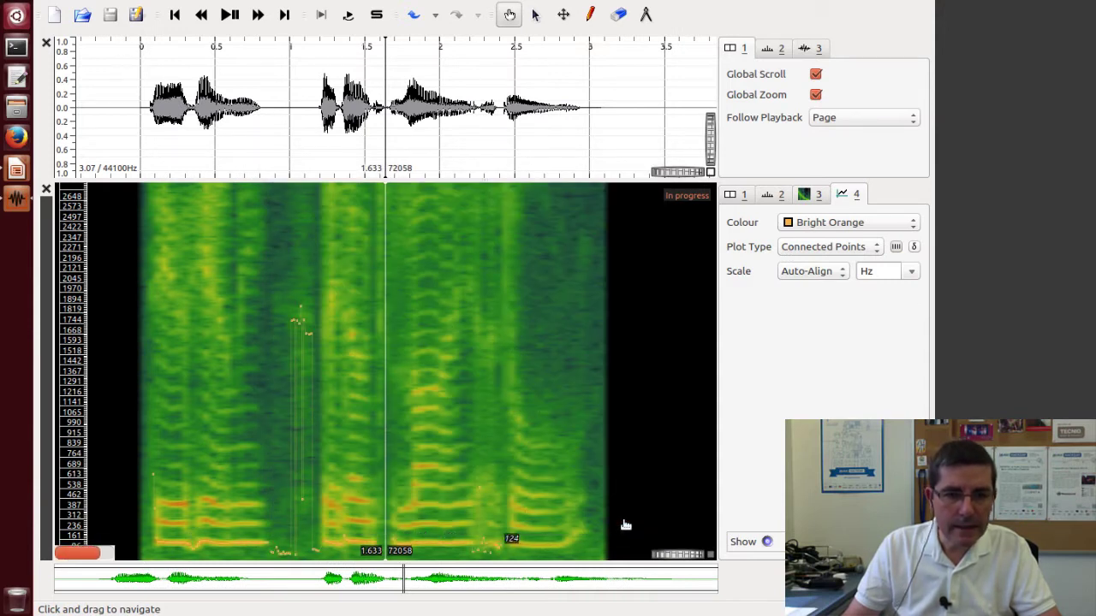
left_click(842, 223)
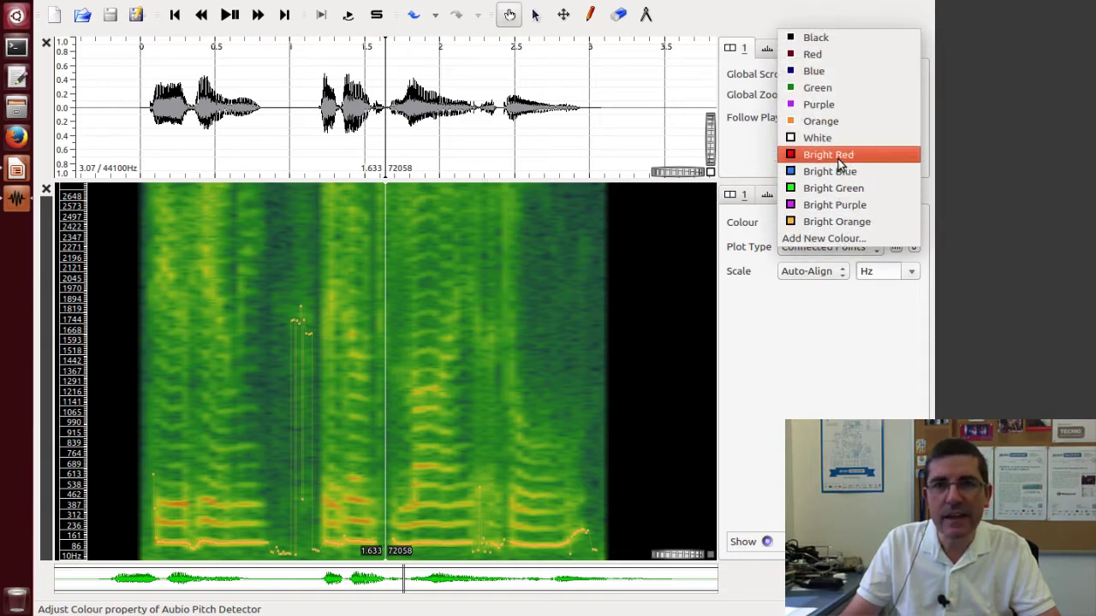
left_click(826, 35)
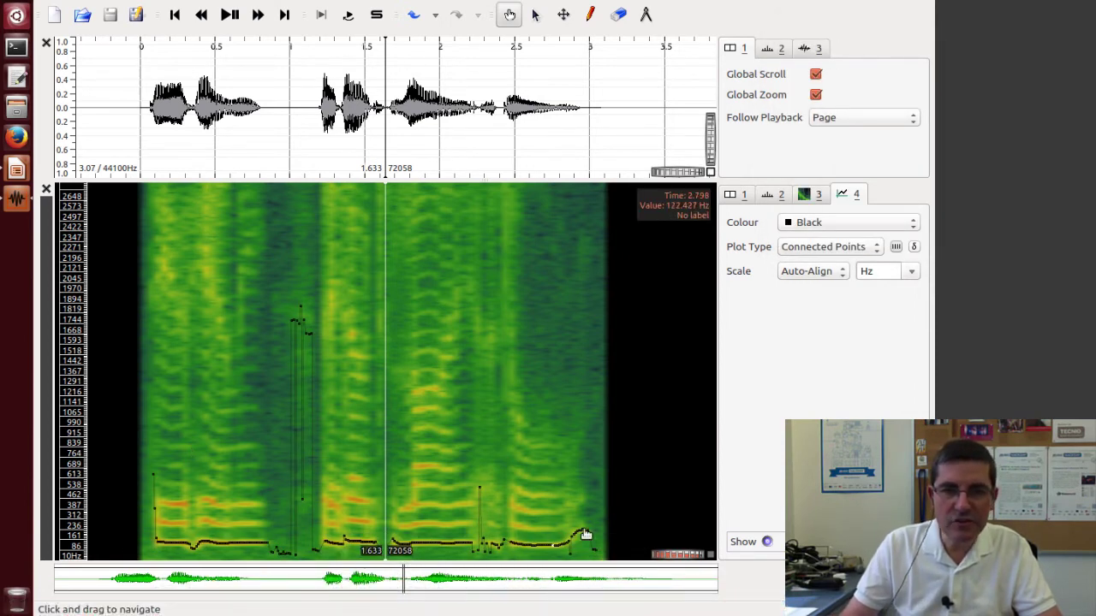
Step: Adjust the spectrogram's vertical frequency zoom, then select the pitch curve layer
left_click(816, 196)
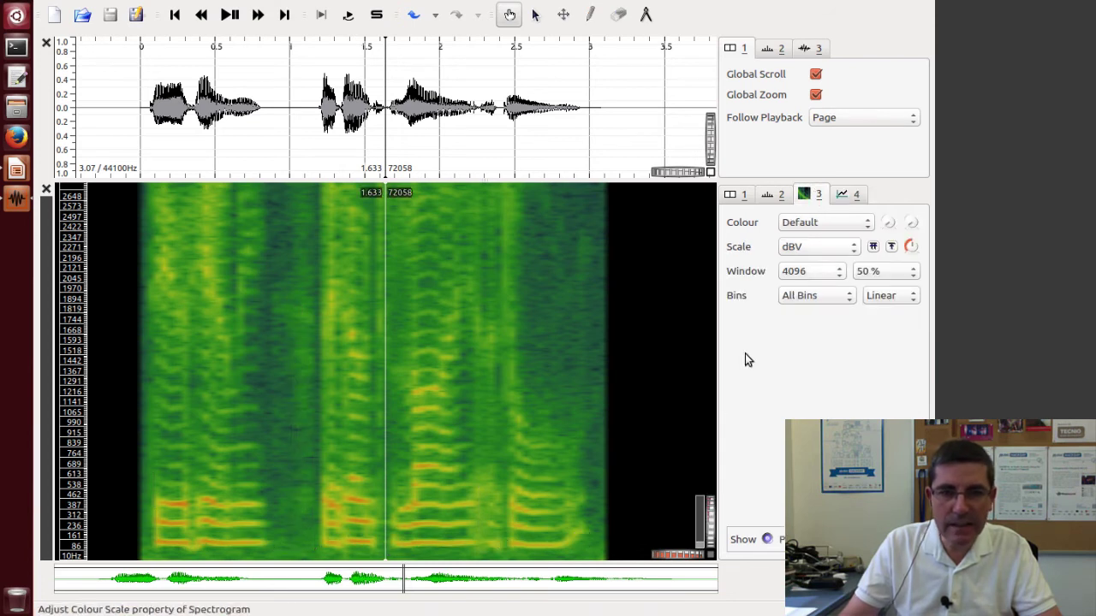
scroll(709, 520, "up", 1)
scroll(709, 520, "up", 1)
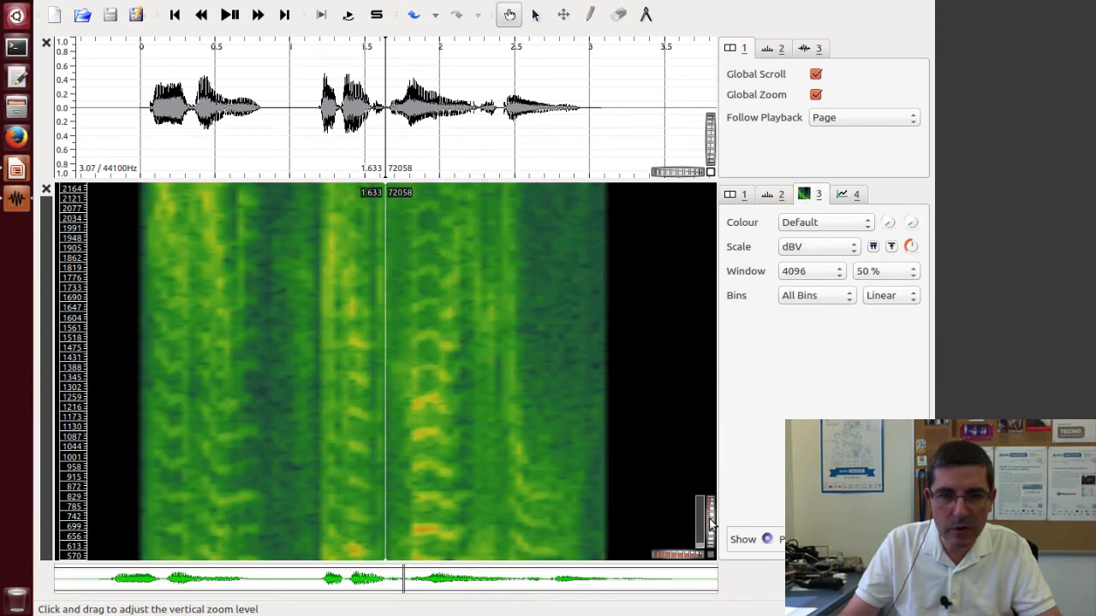
left_click_drag(700, 547, 697, 589)
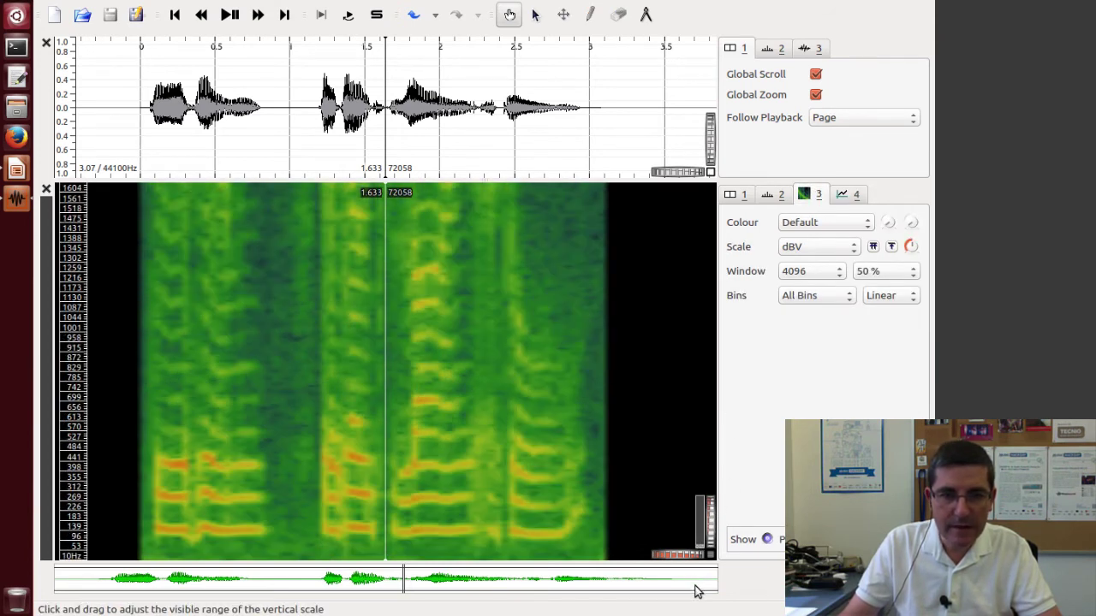
left_click(856, 196)
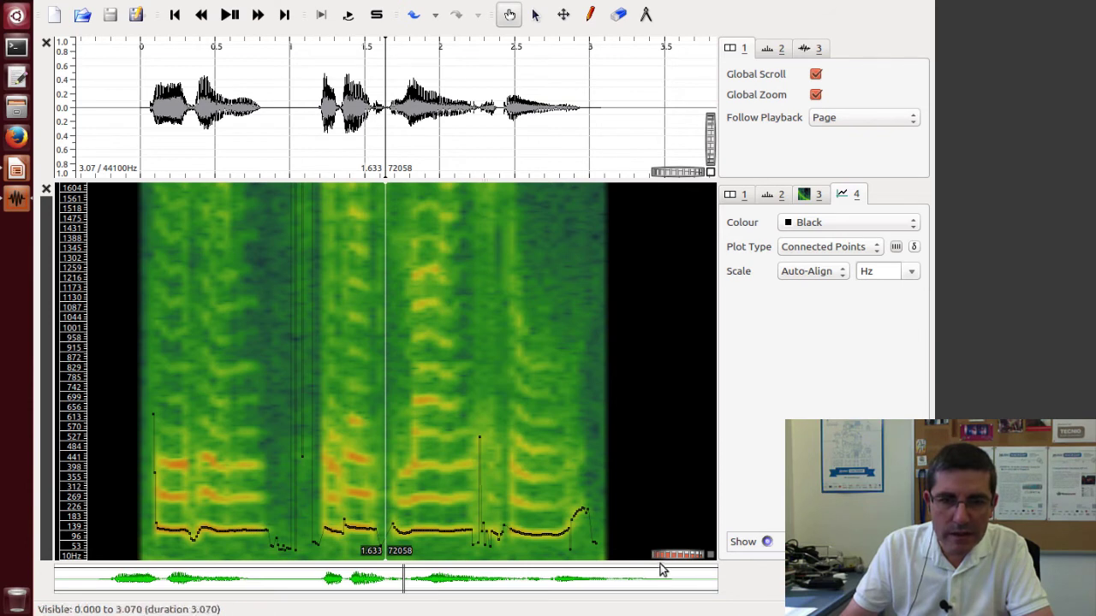
Step: Zoom in step by step and pan to the jumpy pitch section around 2.2–2.4 s
left_click_drag(680, 557, 691, 555)
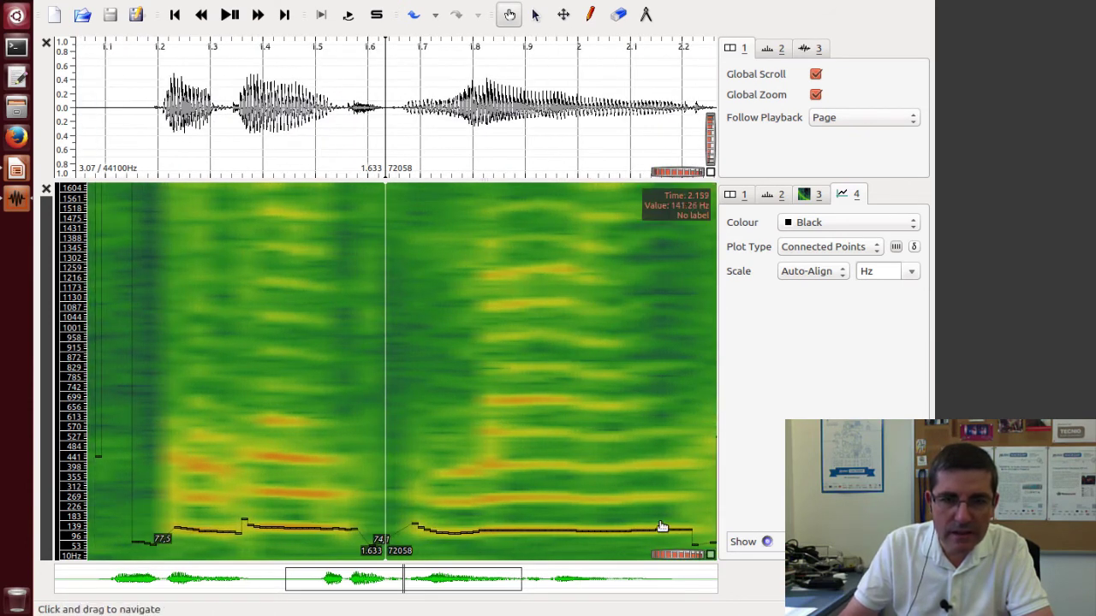
left_click_drag(612, 522, 386, 526)
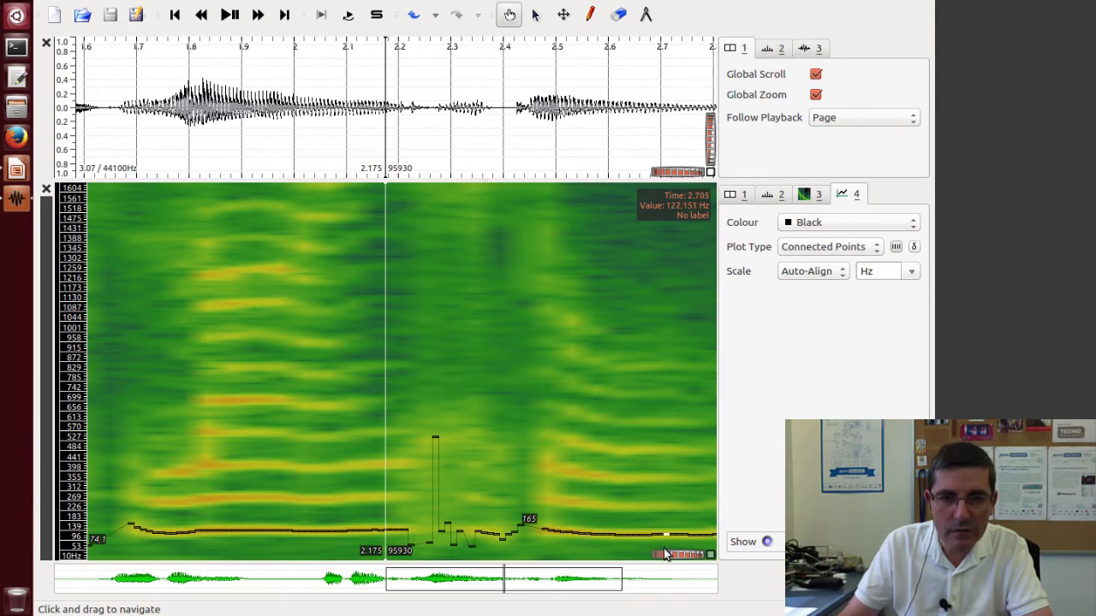
left_click_drag(673, 554, 676, 553)
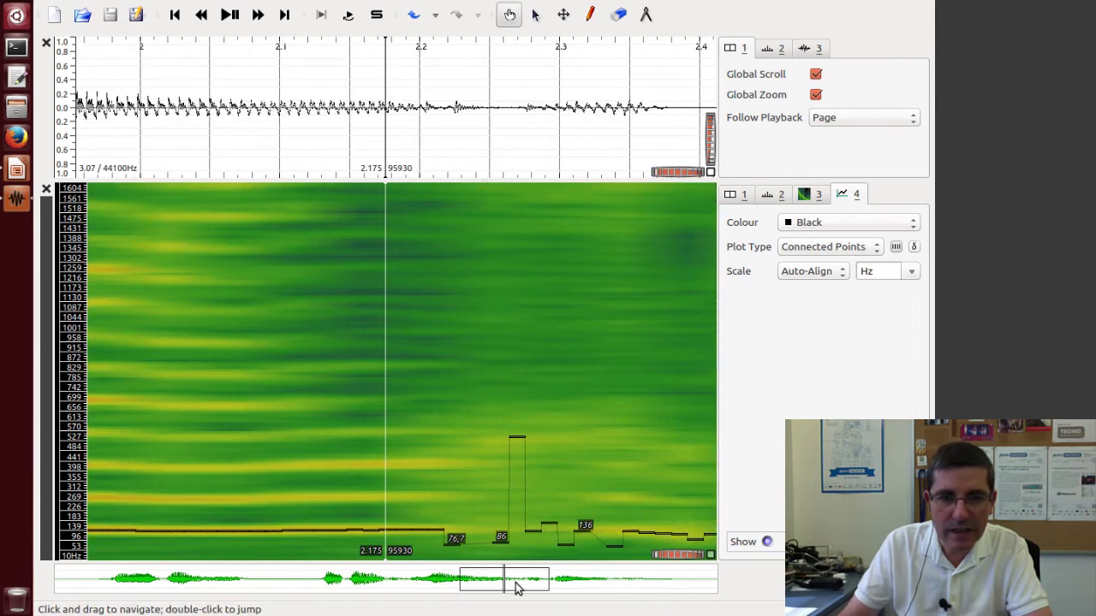
left_click_drag(517, 587, 537, 585)
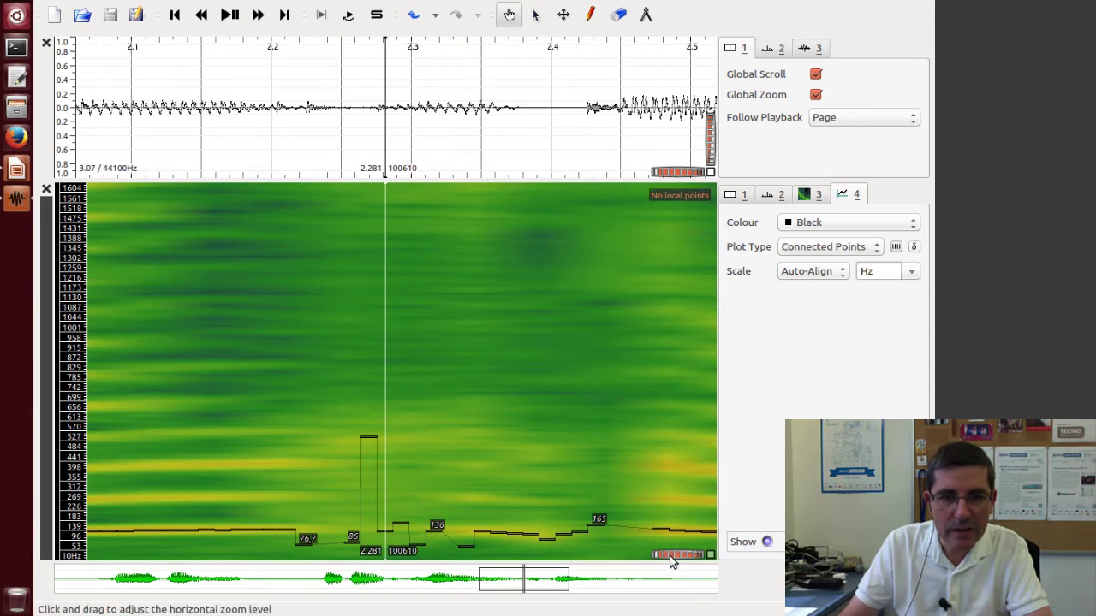
left_click_drag(672, 555, 675, 554)
left_click_drag(534, 581, 544, 582)
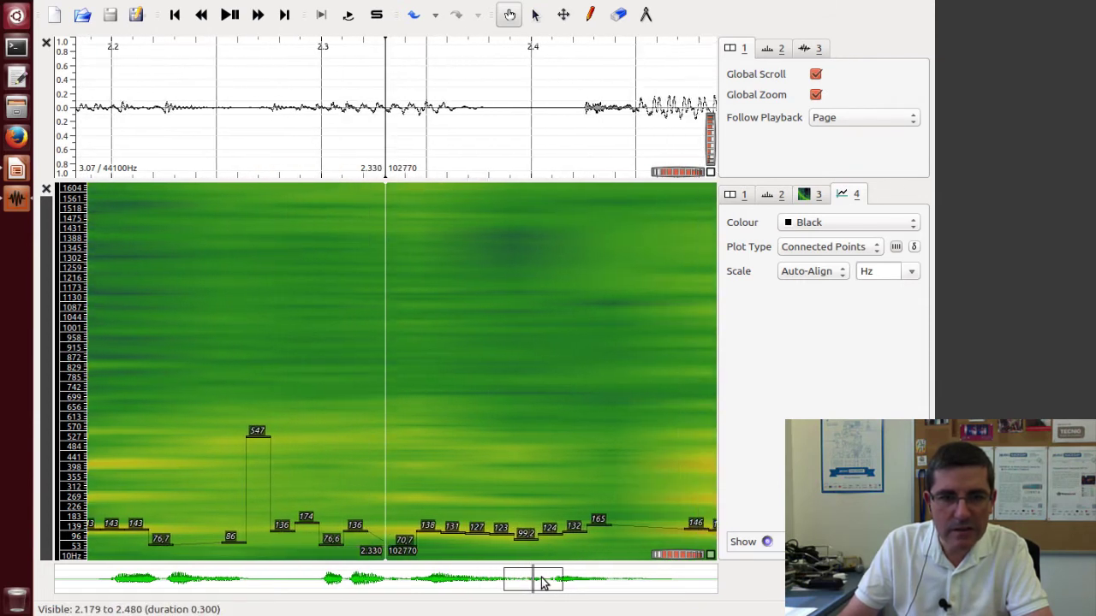
mouse_move(323, 548)
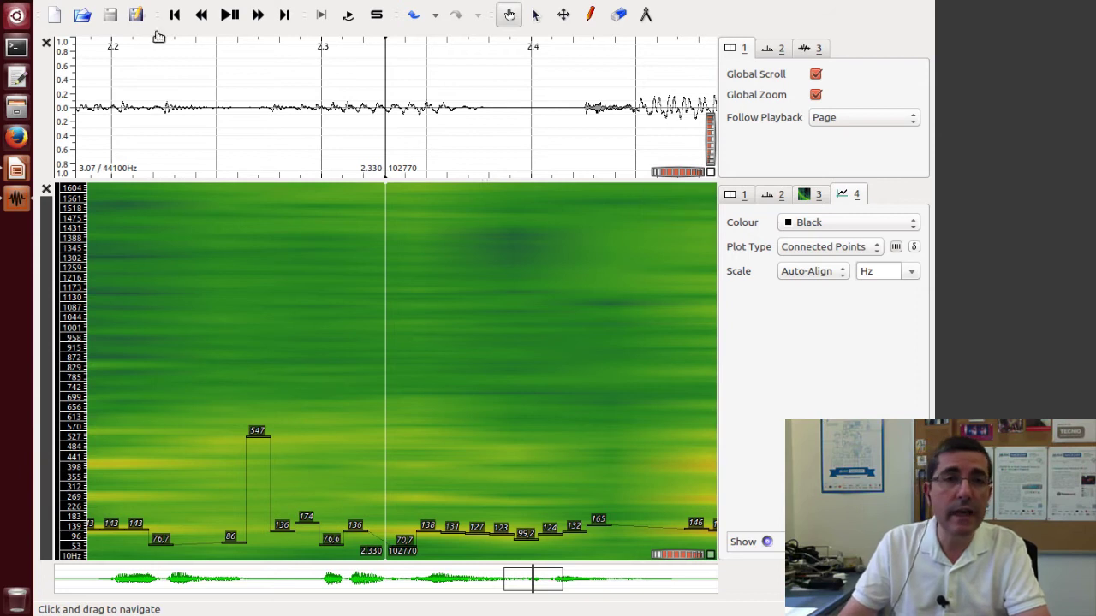
Step: Open carnatic.wav, discarding the previous session unsaved, then zoom to its start and play it
left_click(83, 17)
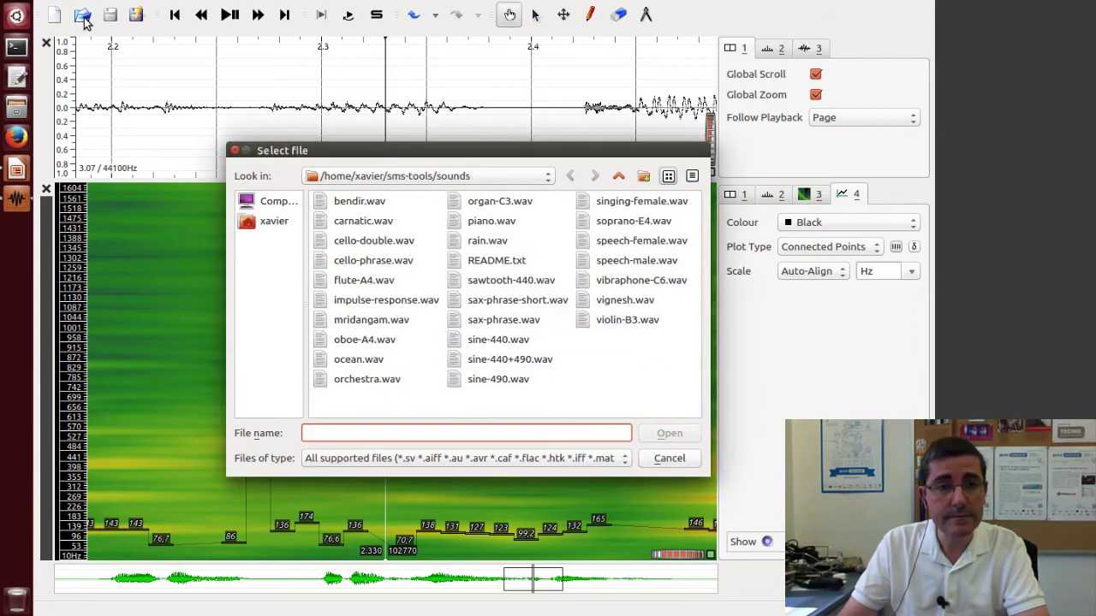
left_click(371, 225)
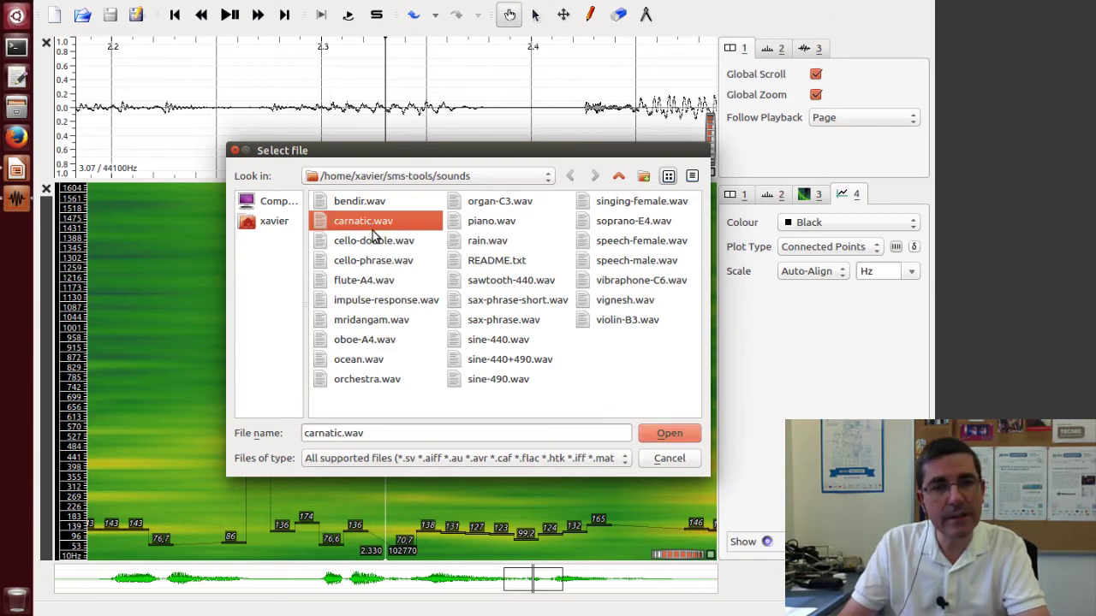
left_click(670, 434)
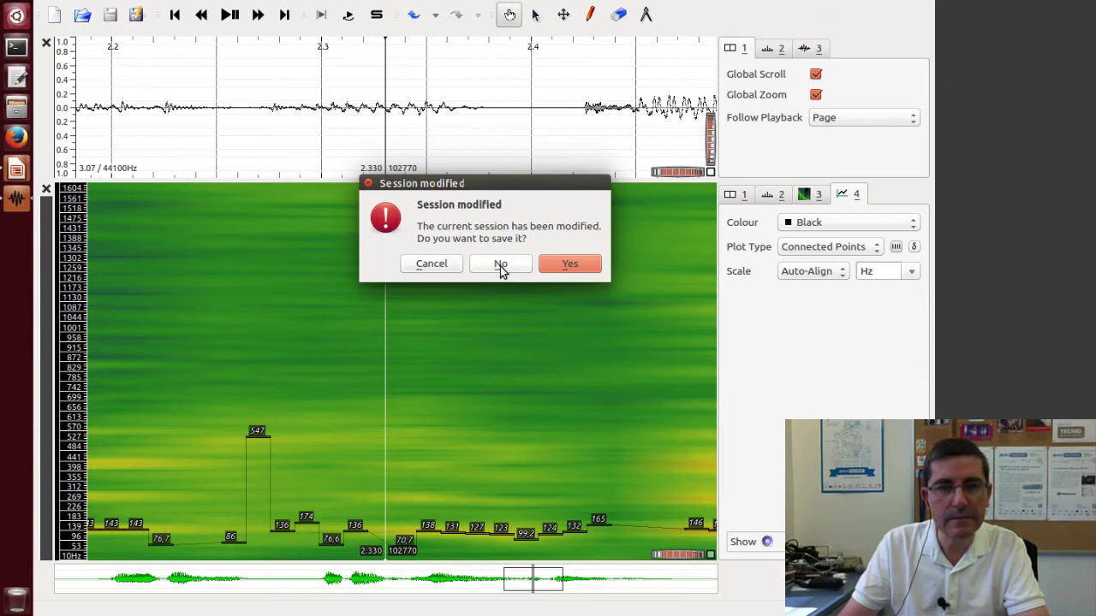
left_click(501, 265)
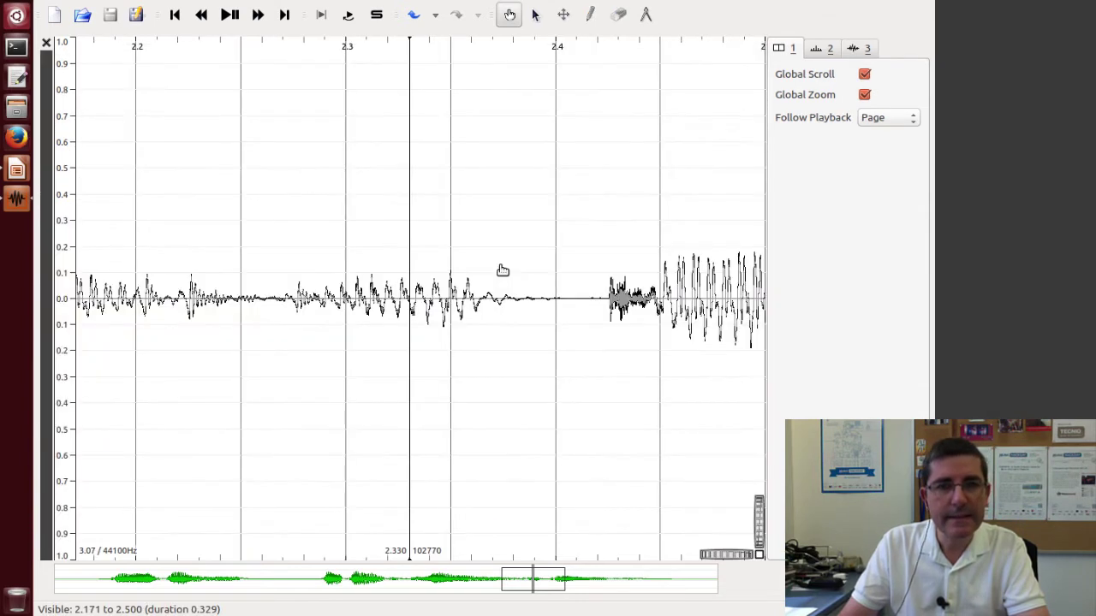
left_click_drag(734, 557, 755, 556)
mouse_move(496, 580)
left_mouse_down()
mouse_move(505, 575)
mouse_move(488, 570)
left_mouse_up()
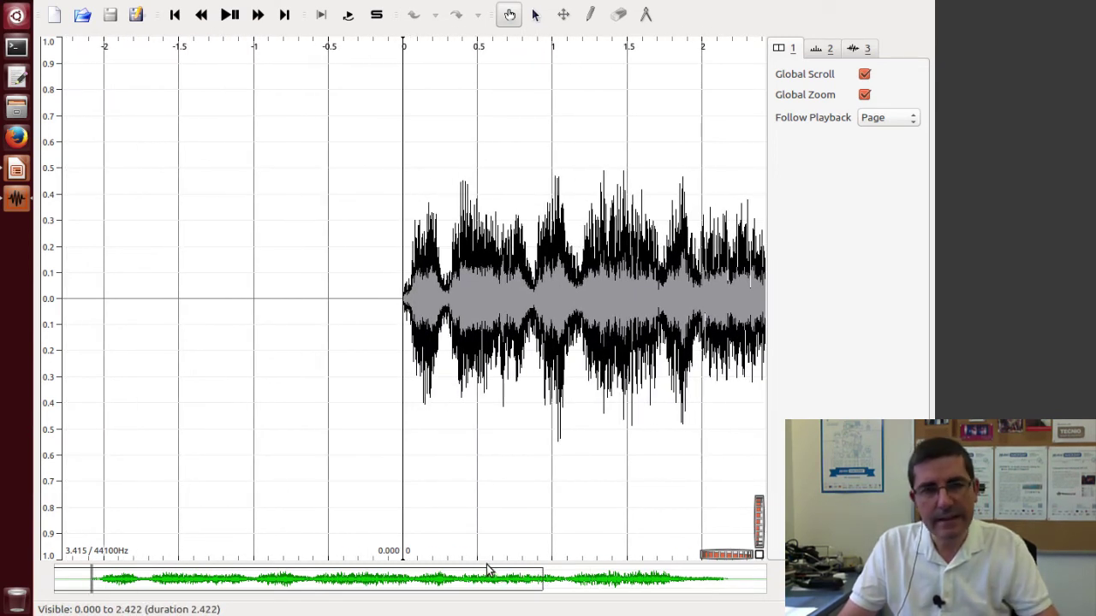
key("space")
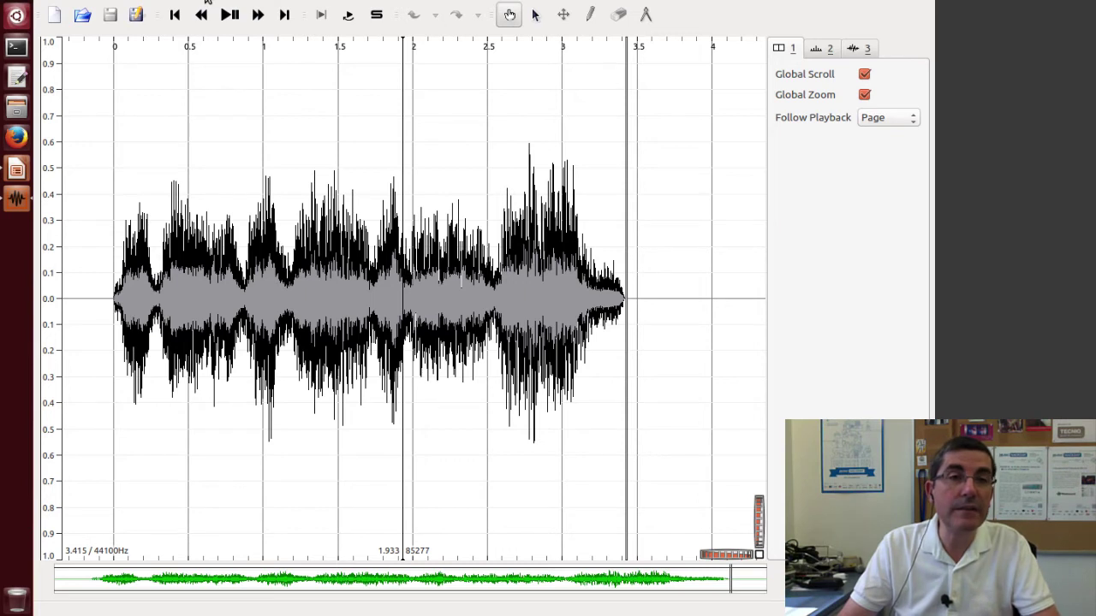
Step: Add a tall spectrogram pane below the carnatic waveform, zoomed to lower frequencies
left_click(136, 3)
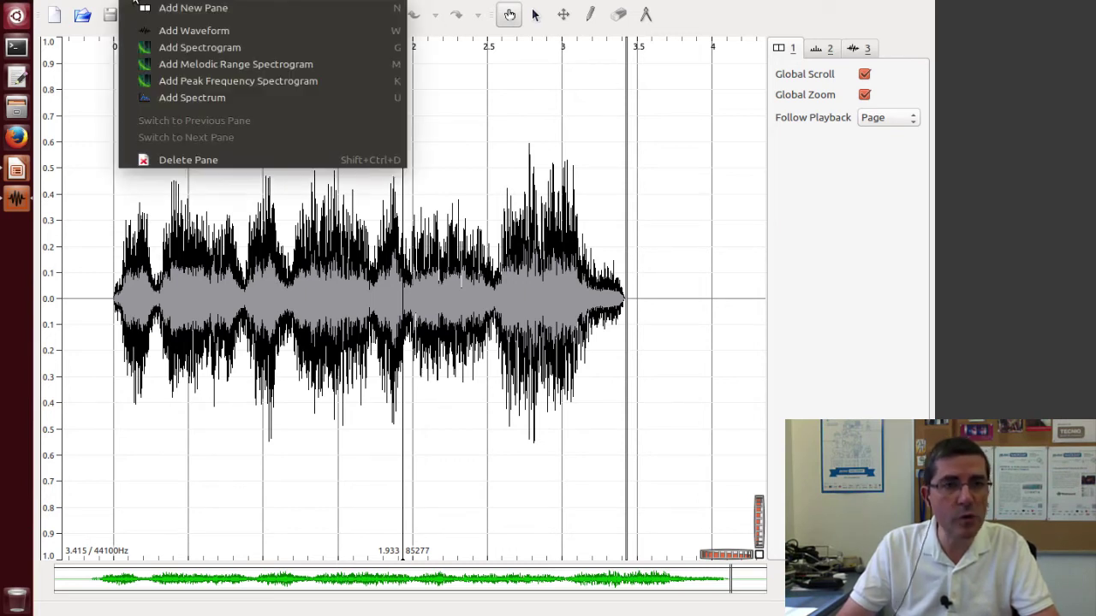
left_click(190, 47)
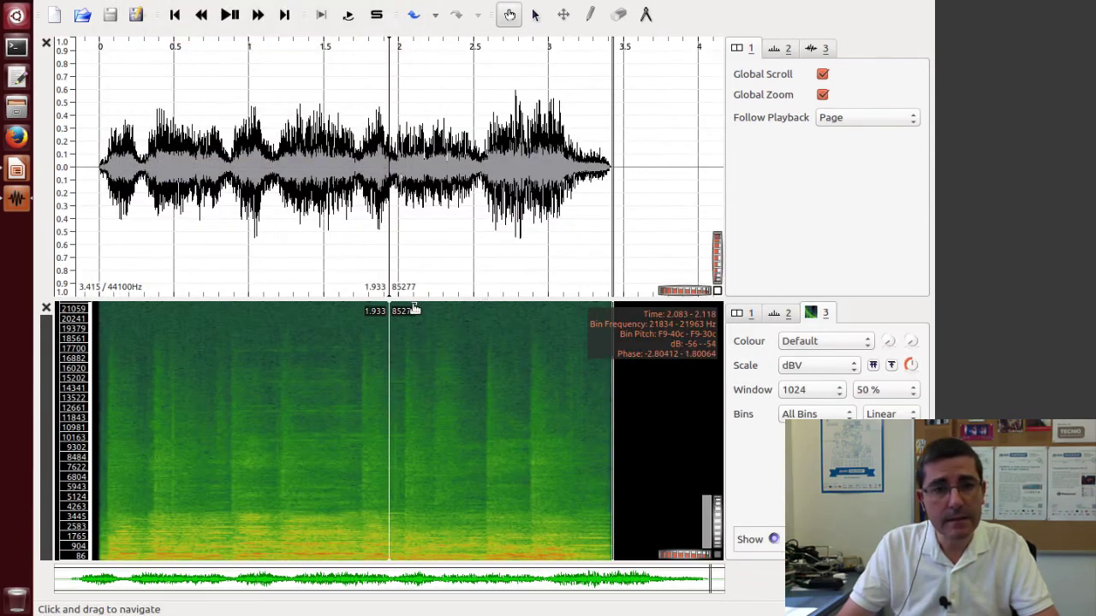
left_click_drag(415, 298, 416, 166)
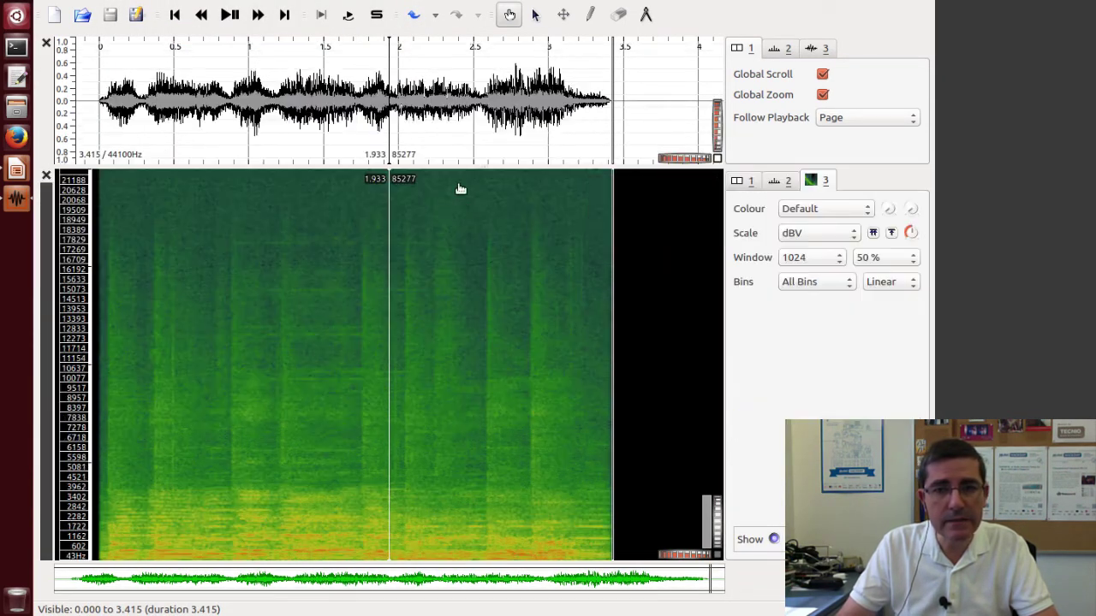
left_click_drag(723, 522, 708, 548)
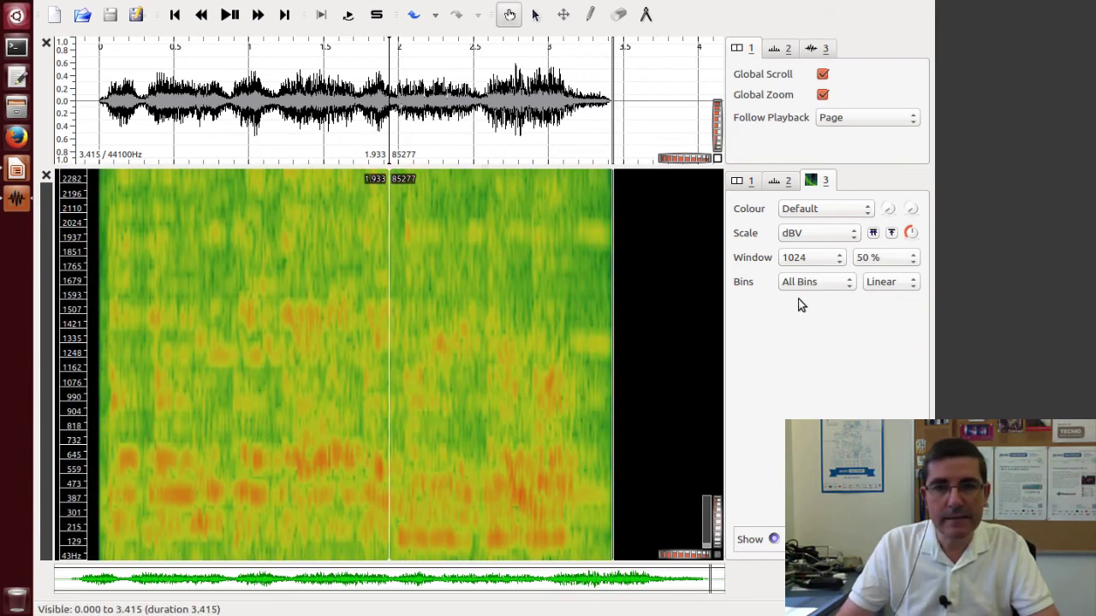
Step: Set the spectrogram window size to 4096 and shift the view slightly in time
left_click(812, 259)
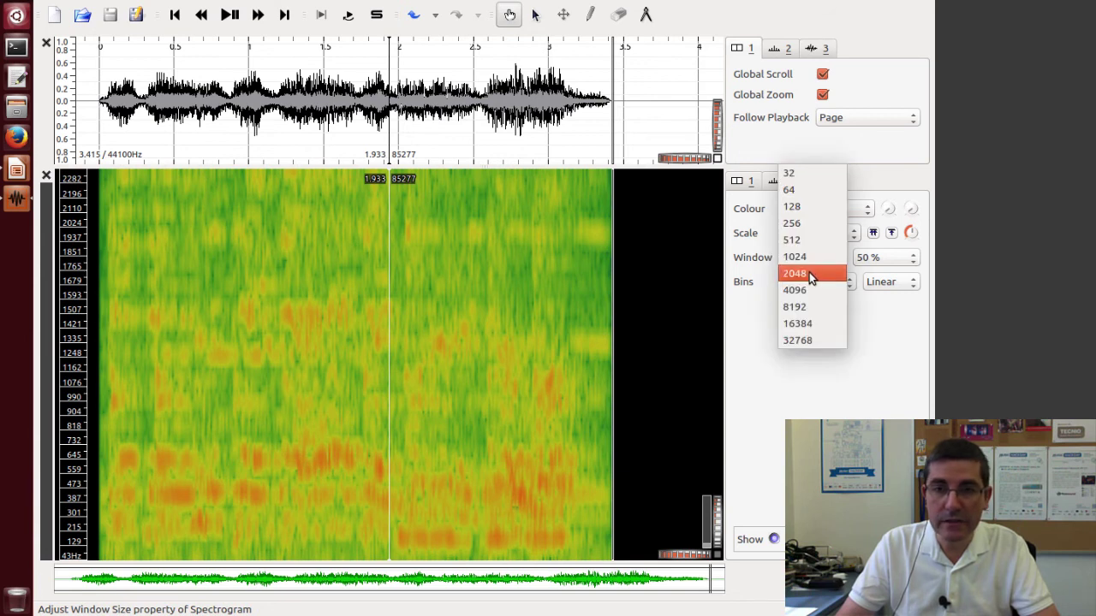
left_click(809, 272)
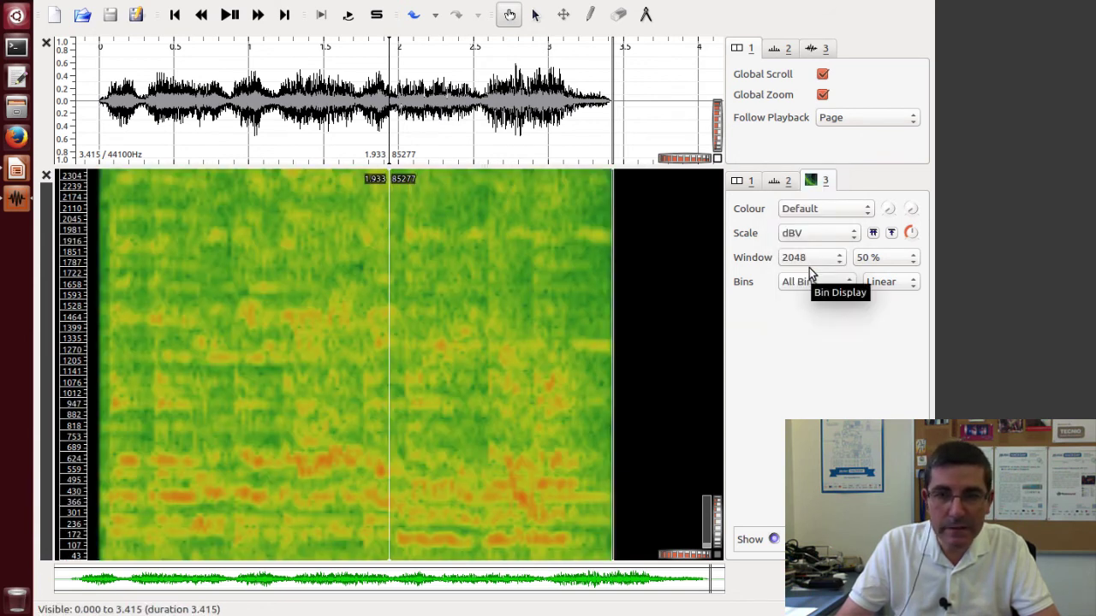
left_click(809, 265)
left_click(808, 273)
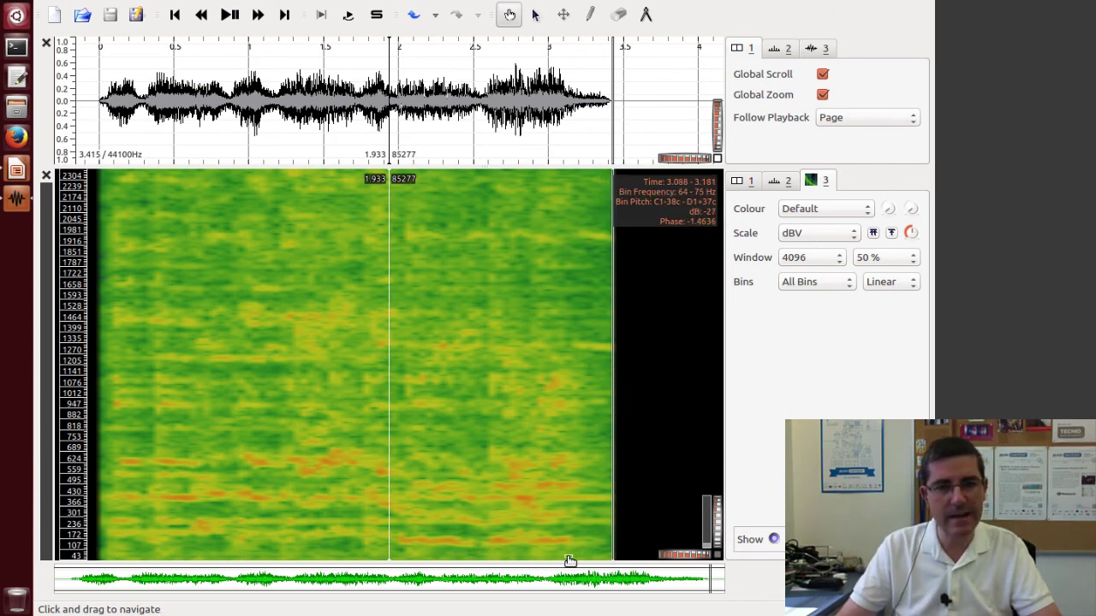
left_click_drag(488, 509, 510, 507)
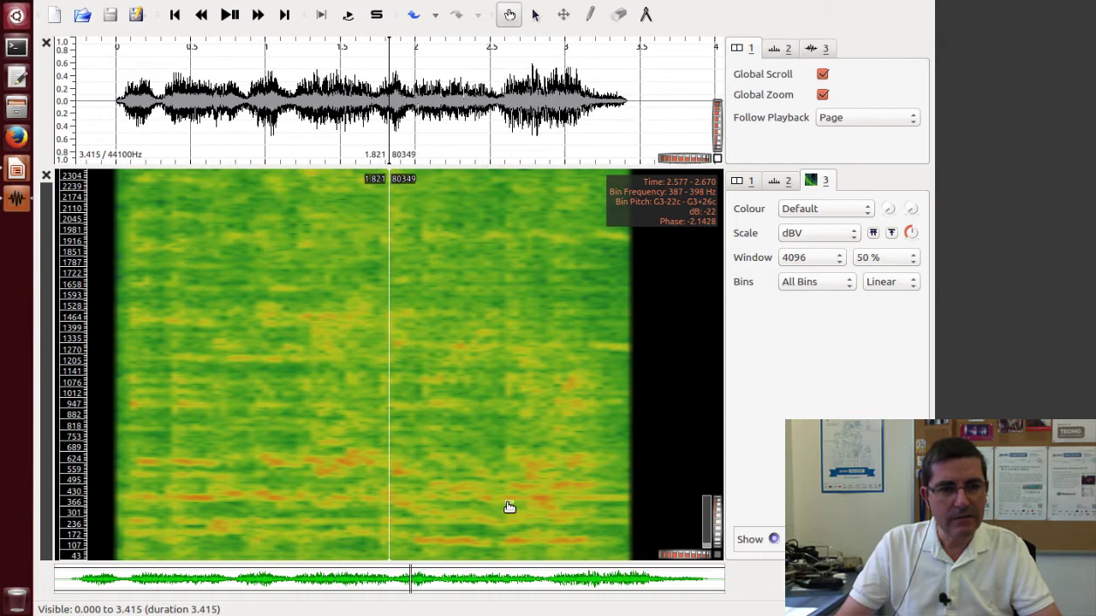
Step: Run MELODIA's Salience Function on the carnatic audio with 2048-frame blocks and increment 128
left_click(216, 2)
mouse_move(242, 64)
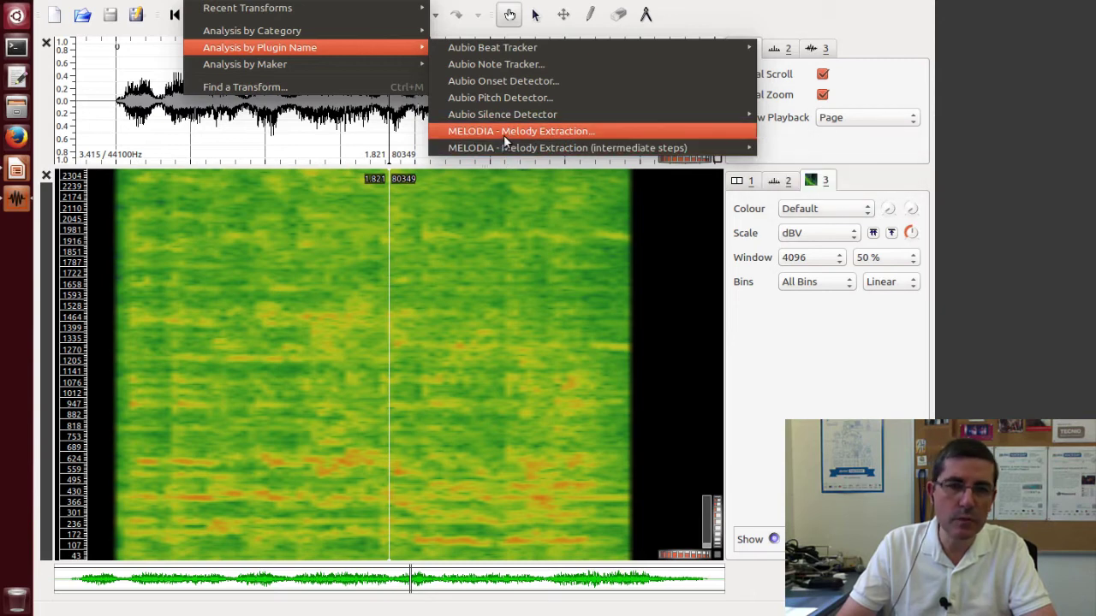
mouse_move(527, 149)
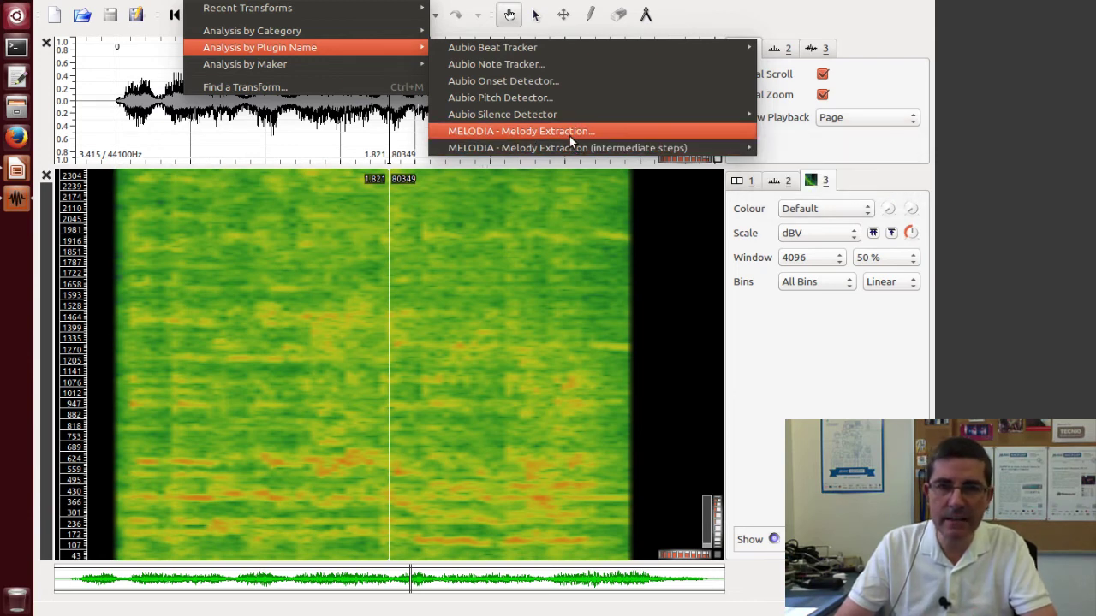
mouse_move(575, 151)
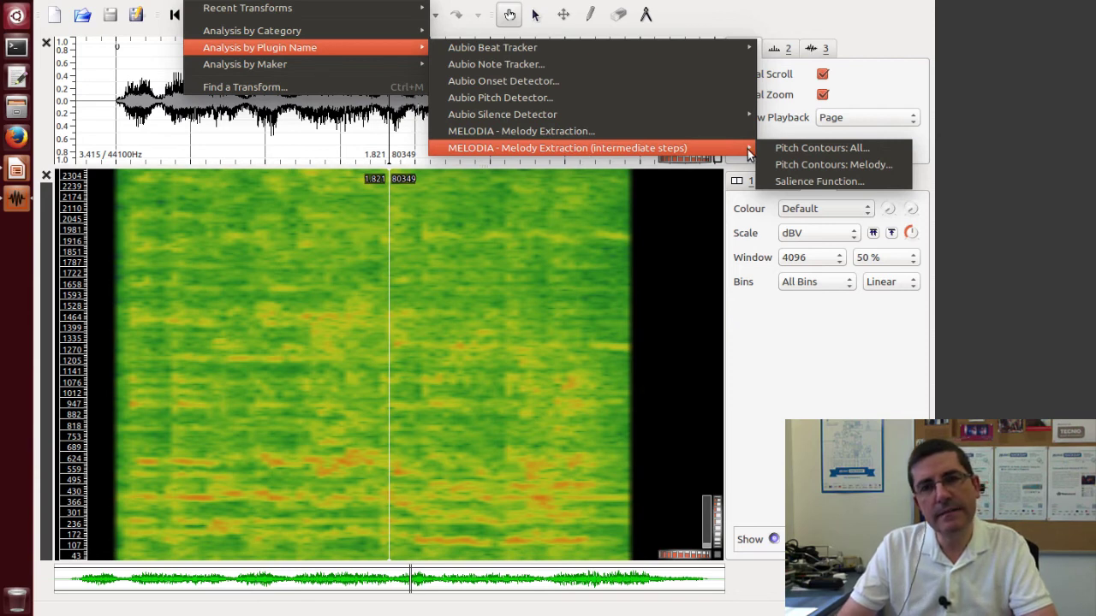
left_click(818, 184)
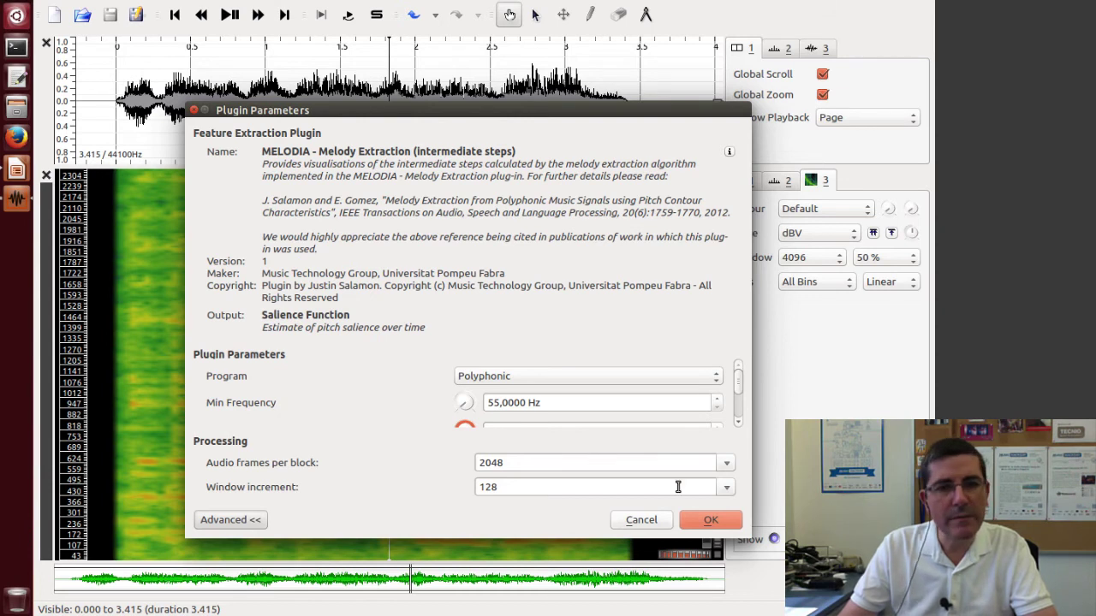
left_click(713, 522)
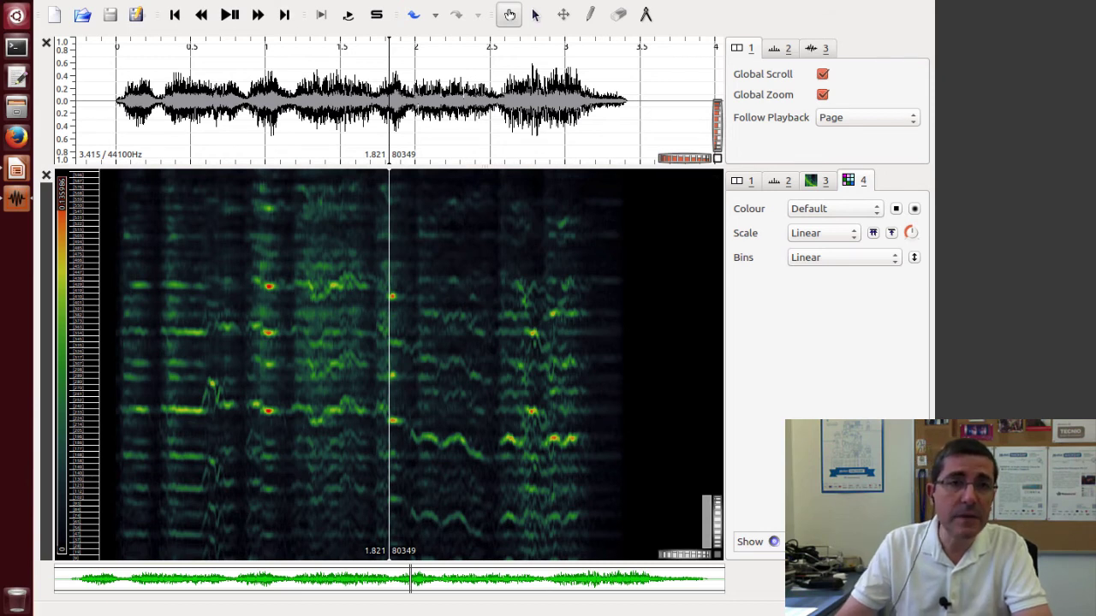
Step: Add a layer showing MELODIA's 'Pitch Contours: All' output for the carnatic excerpt
left_click(207, 3)
mouse_move(279, 50)
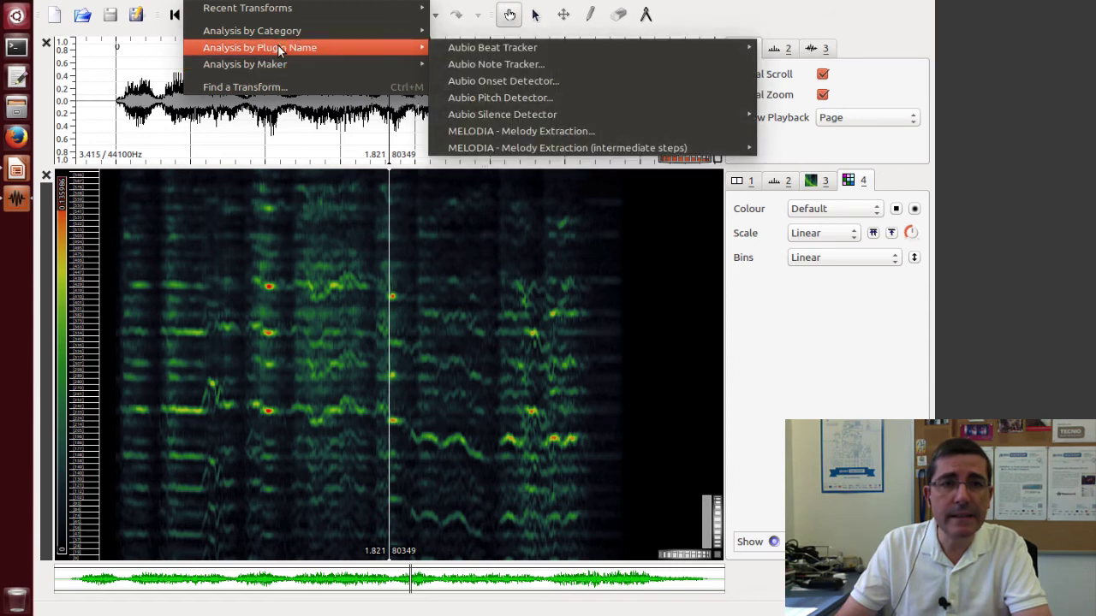
mouse_move(328, 38)
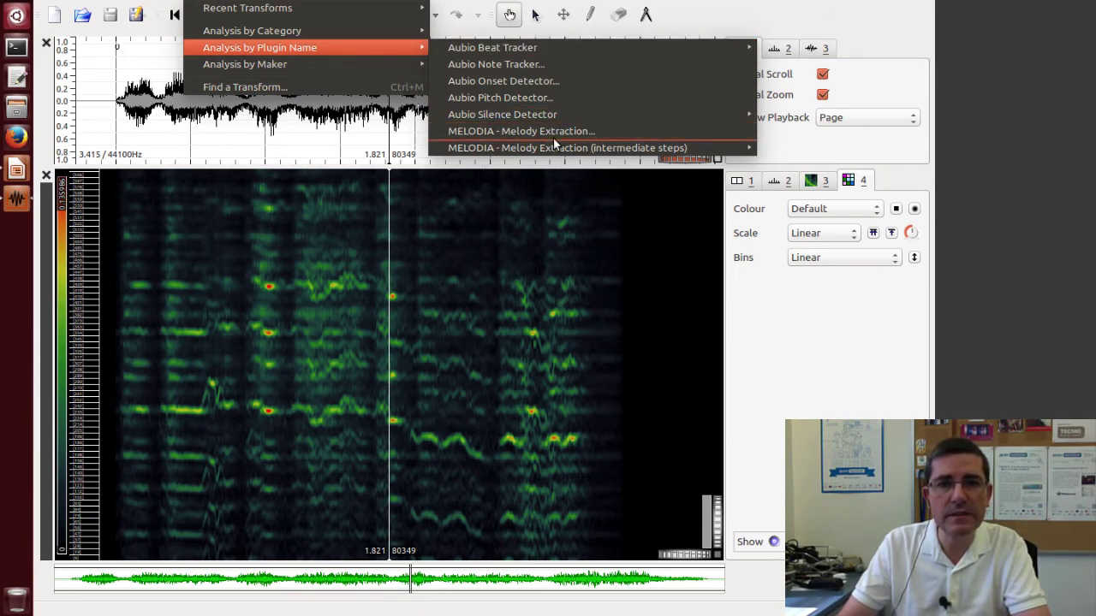
mouse_move(612, 150)
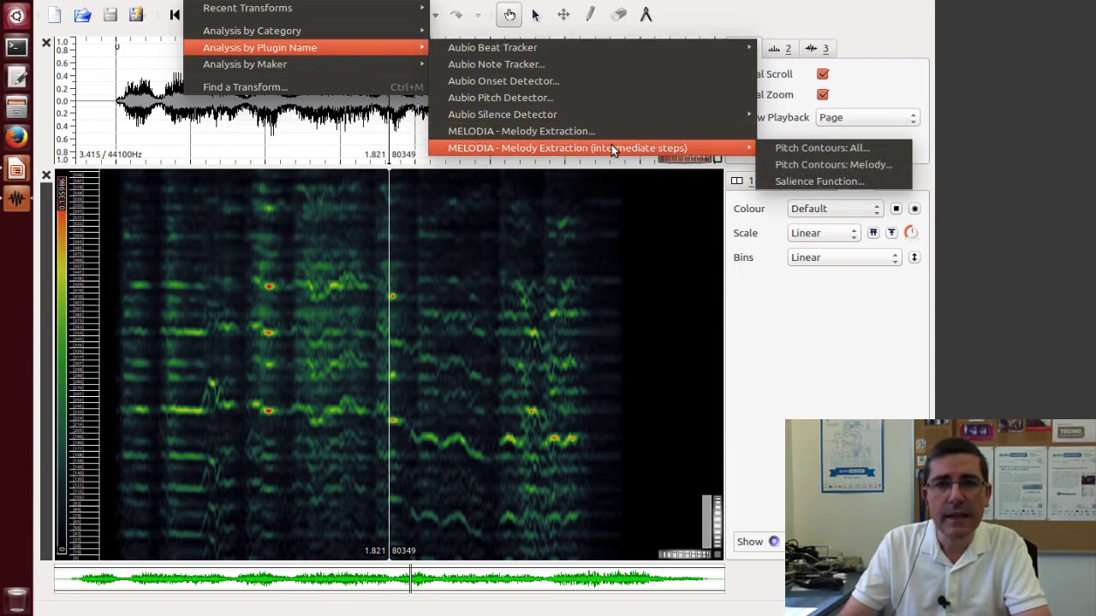
left_click(781, 152)
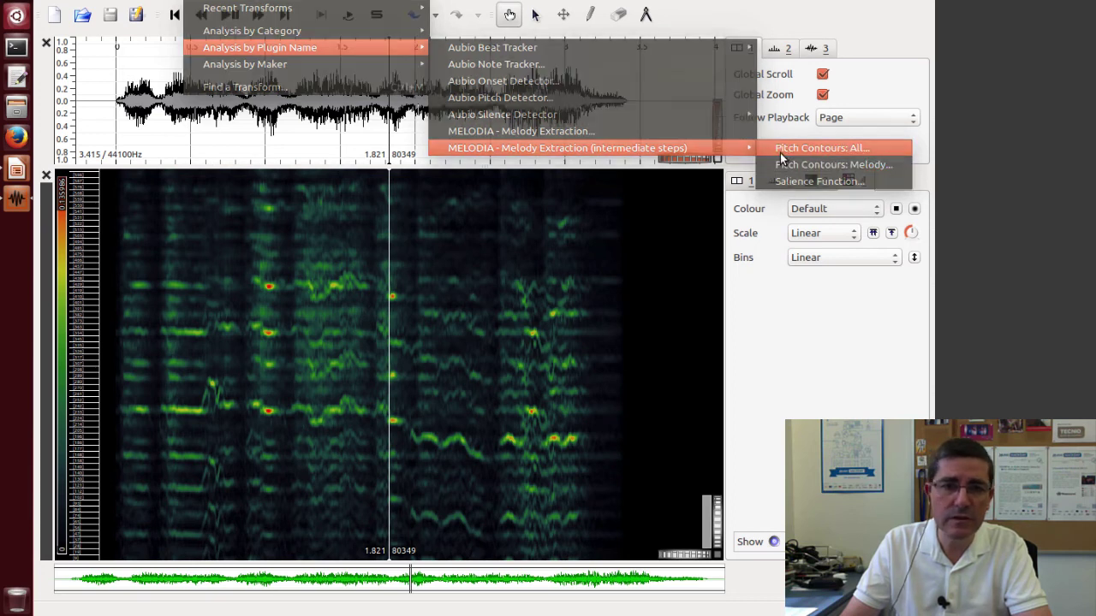
left_click(707, 520)
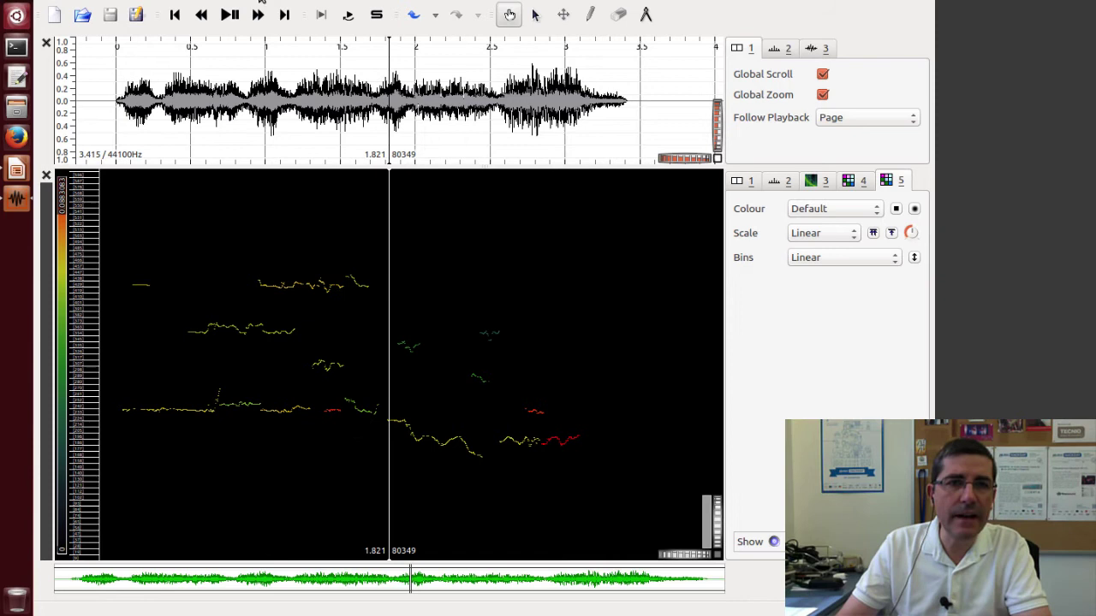
left_click(219, 4)
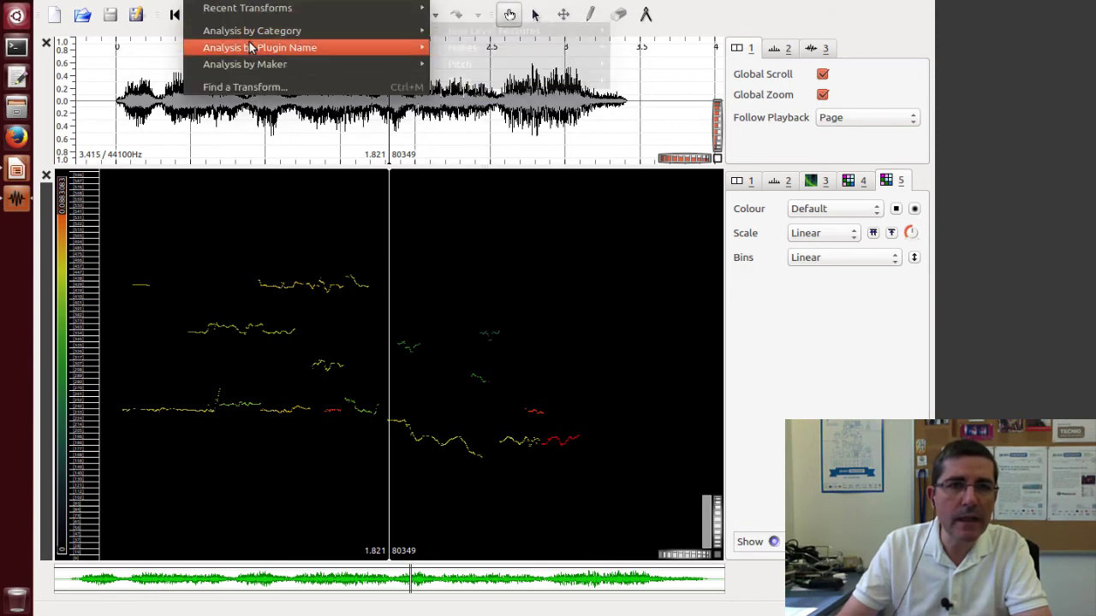
Step: Compute MELODIA's 'Pitch Contours: Melody' output as a new layer of final melody contours
mouse_move(695, 152)
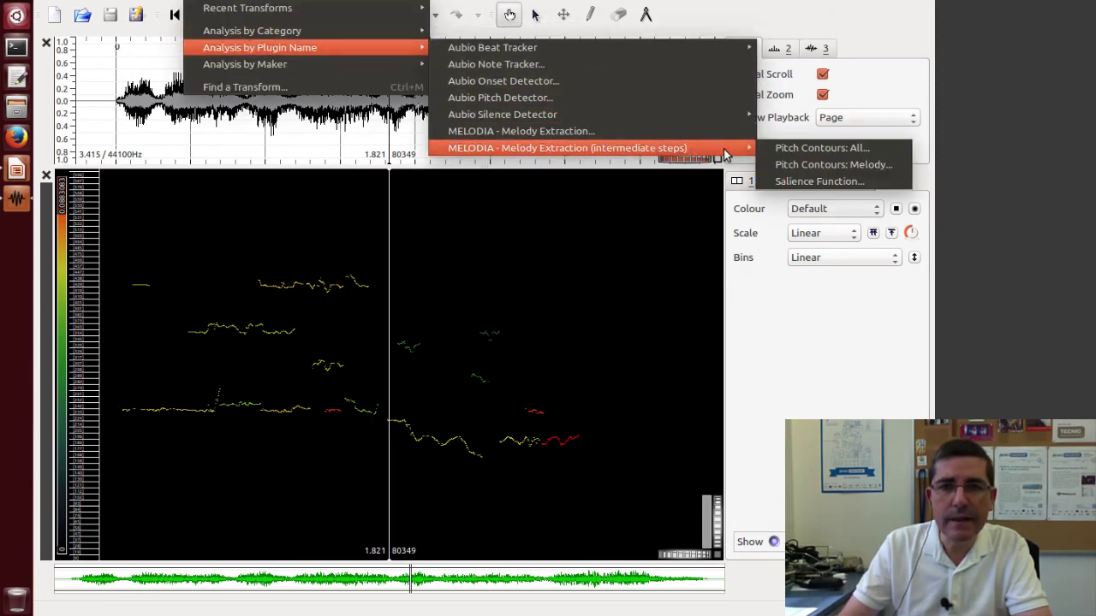
left_click(788, 165)
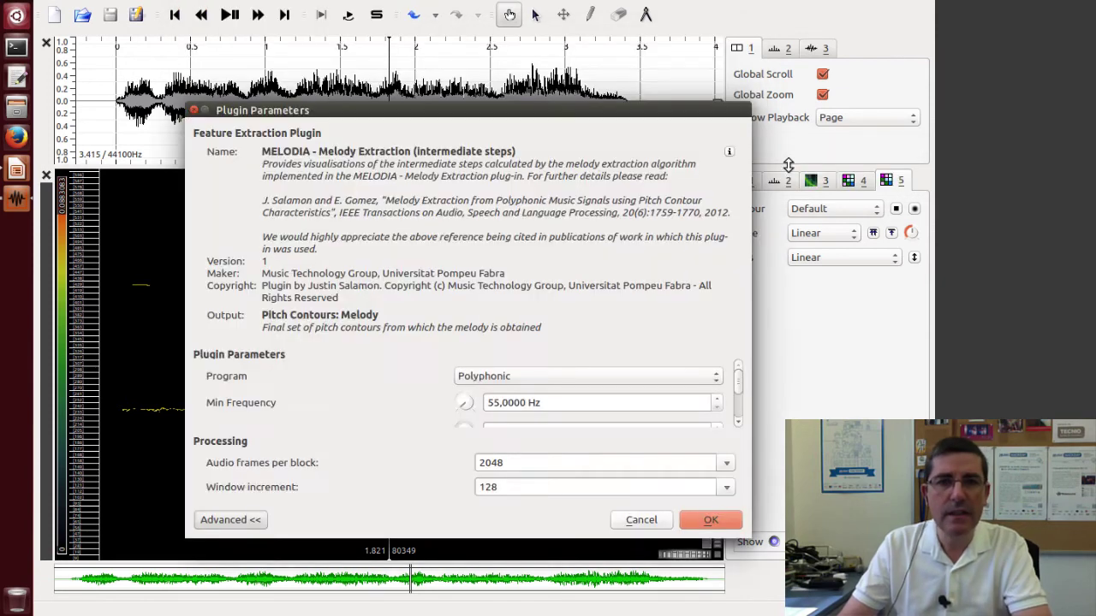
left_click(709, 522)
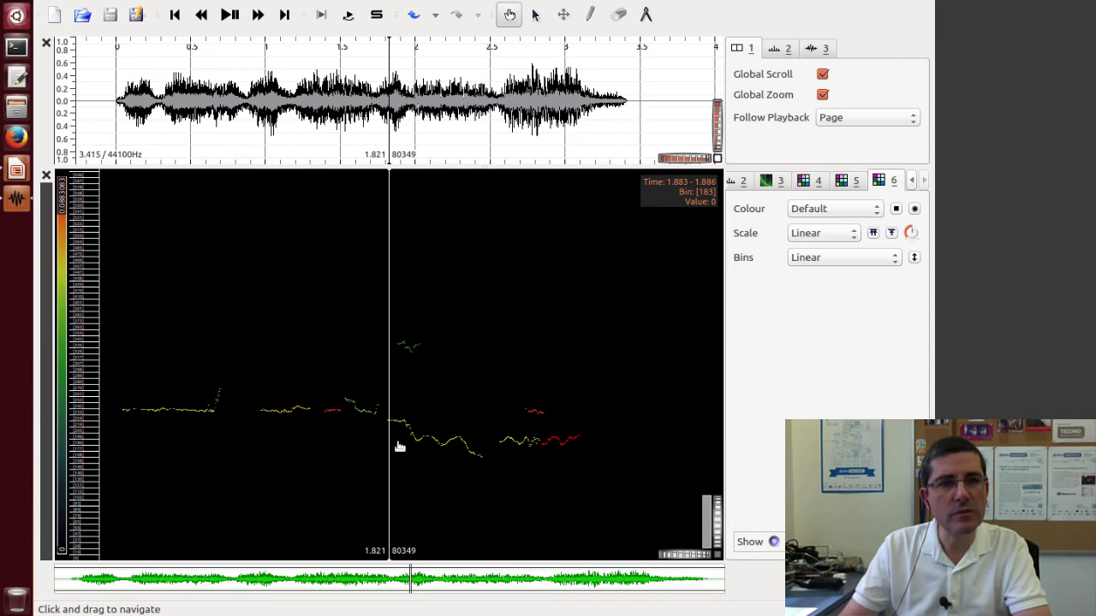
Step: On the spectrogram layer, run MELODIA Melody Extraction with default parameters to overlay the melody track
left_click(772, 185)
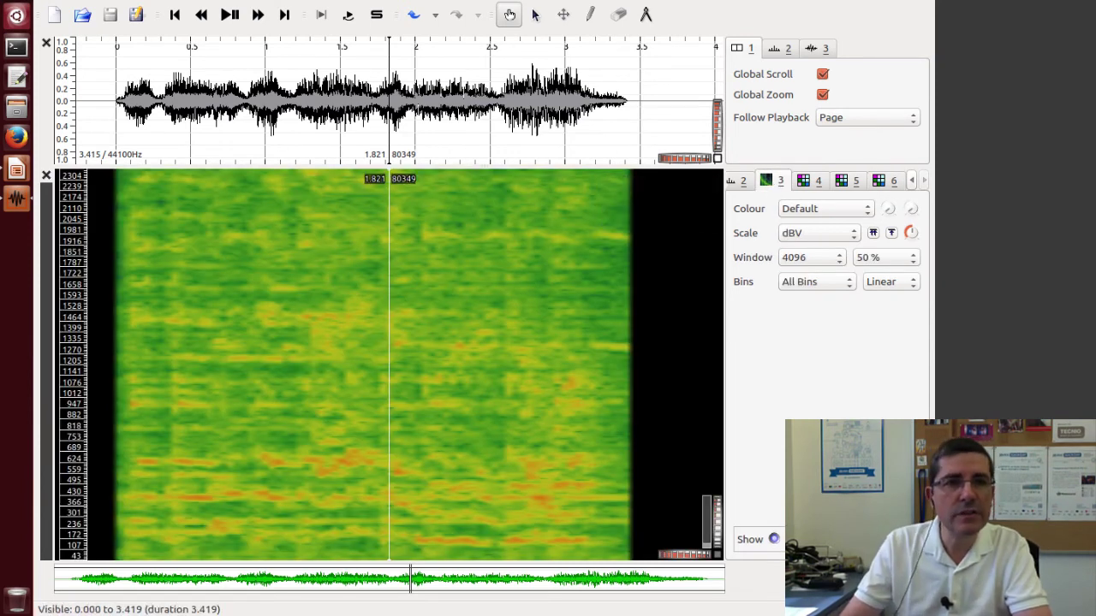
left_click(220, 3)
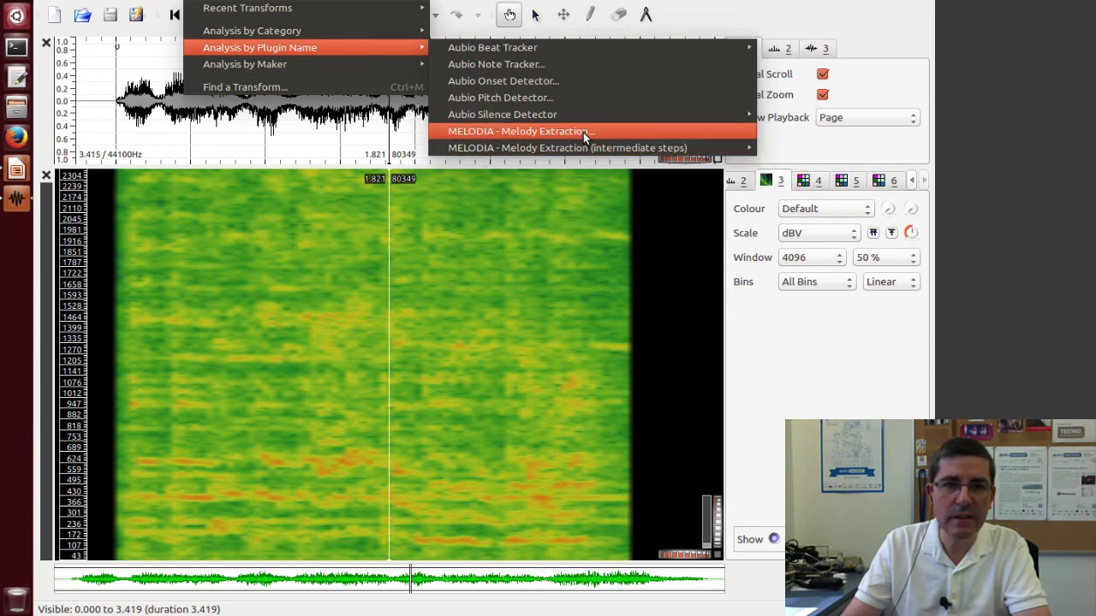
left_click(583, 132)
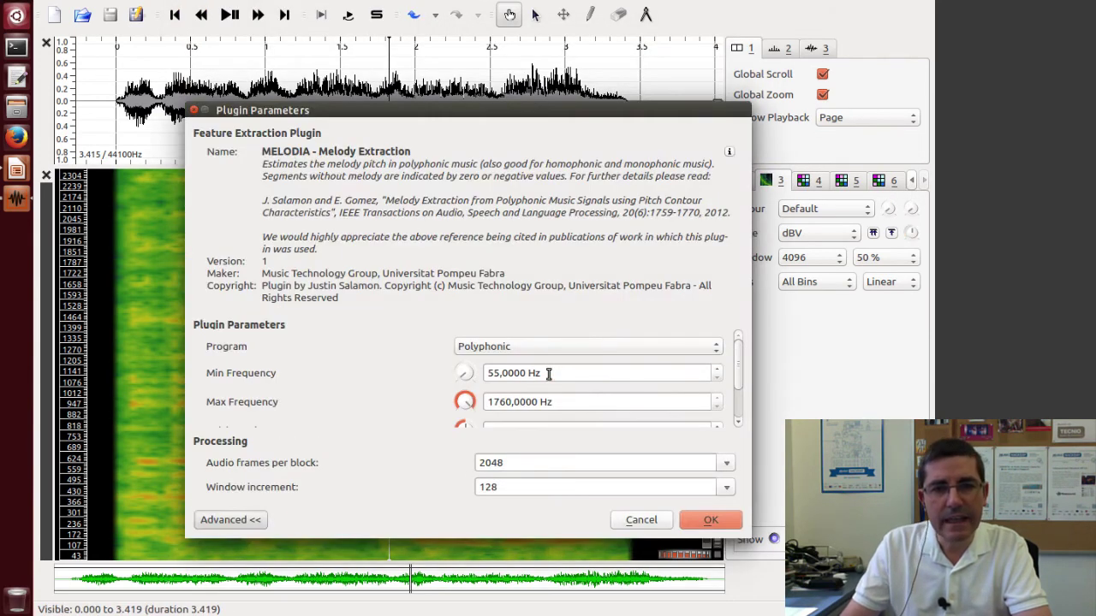
left_click(549, 373)
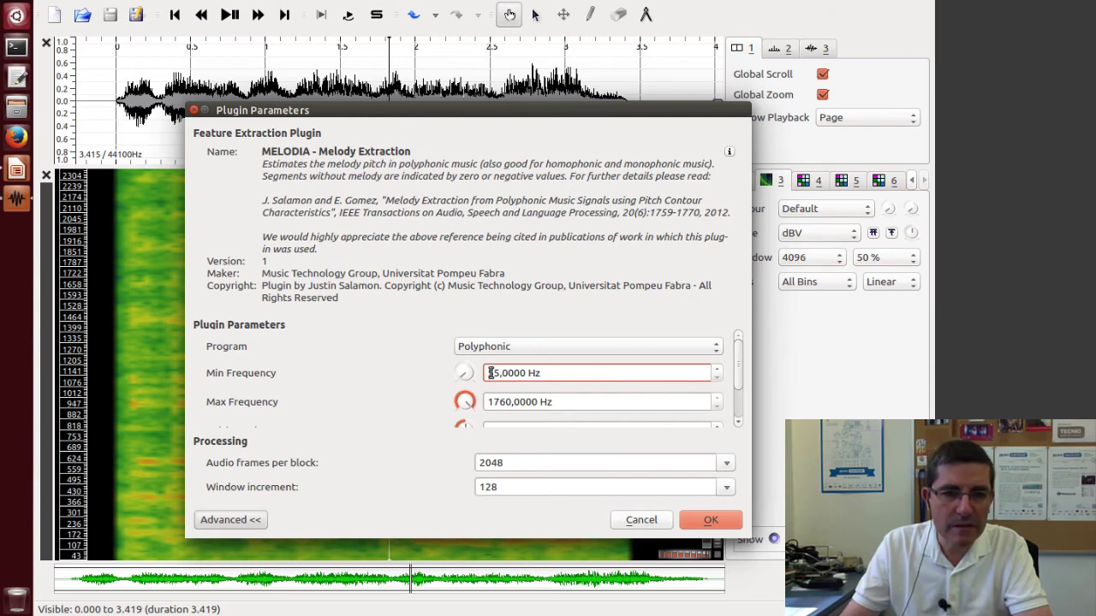
left_click_drag(739, 368, 739, 403)
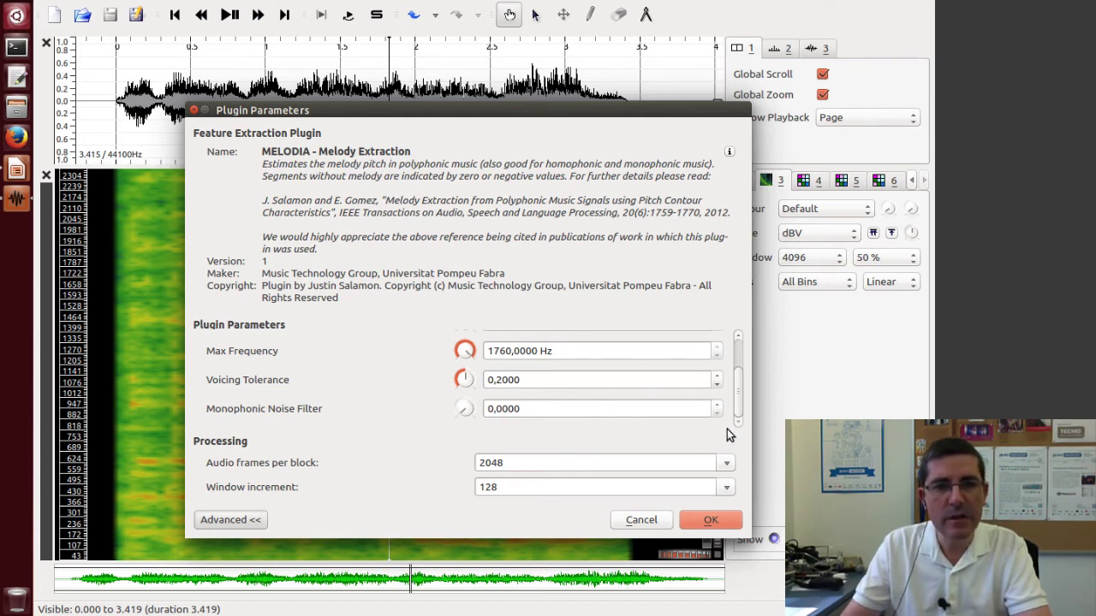
mouse_move(736, 403)
left_mouse_down()
mouse_move(727, 371)
mouse_move(725, 408)
left_mouse_up()
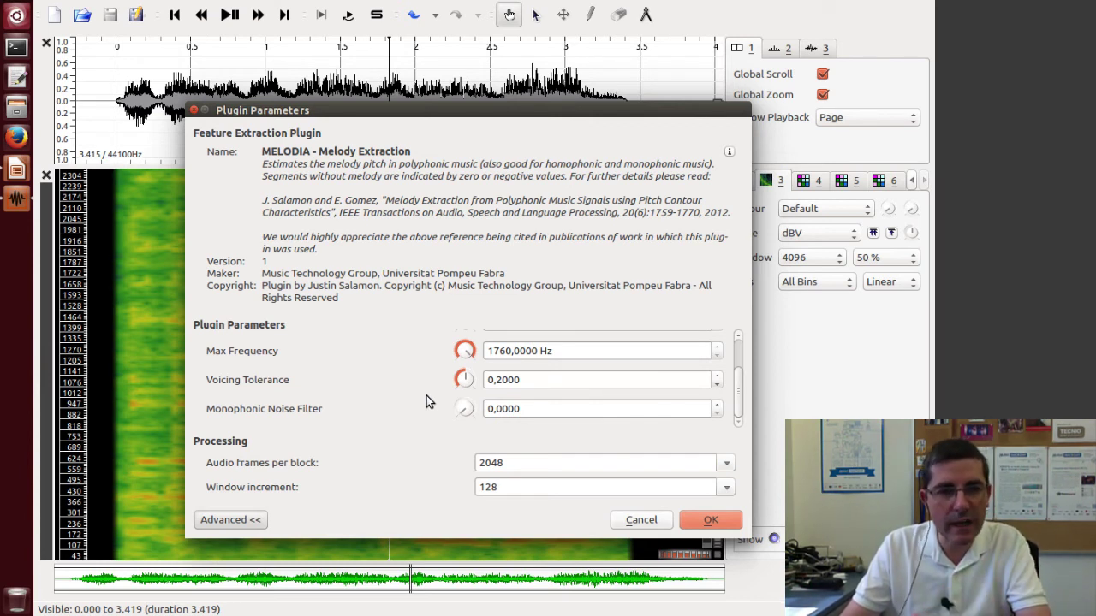
mouse_move(420, 418)
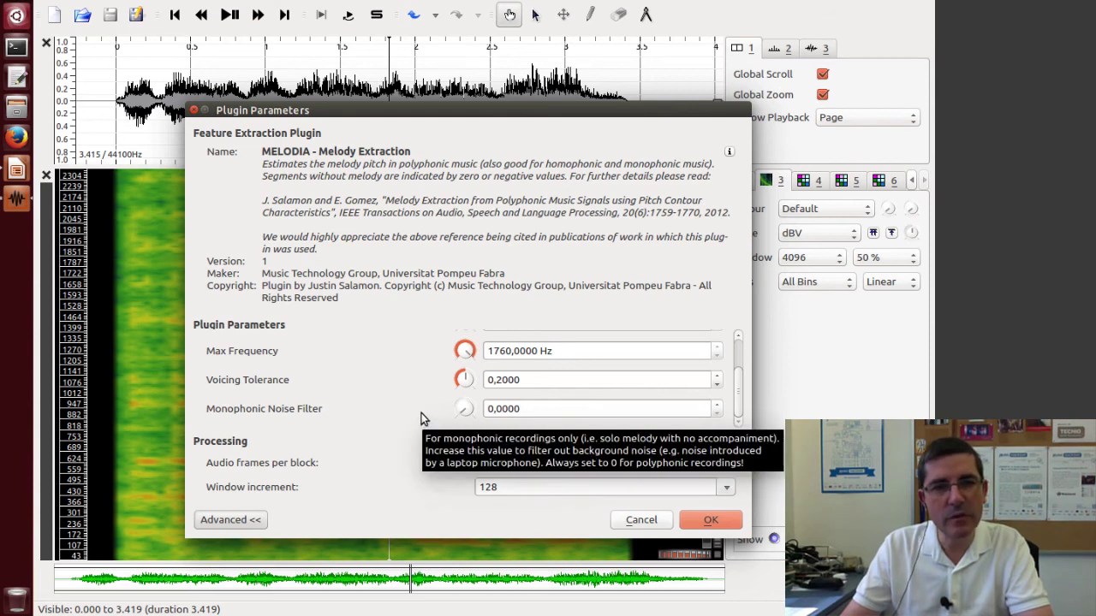
mouse_move(447, 384)
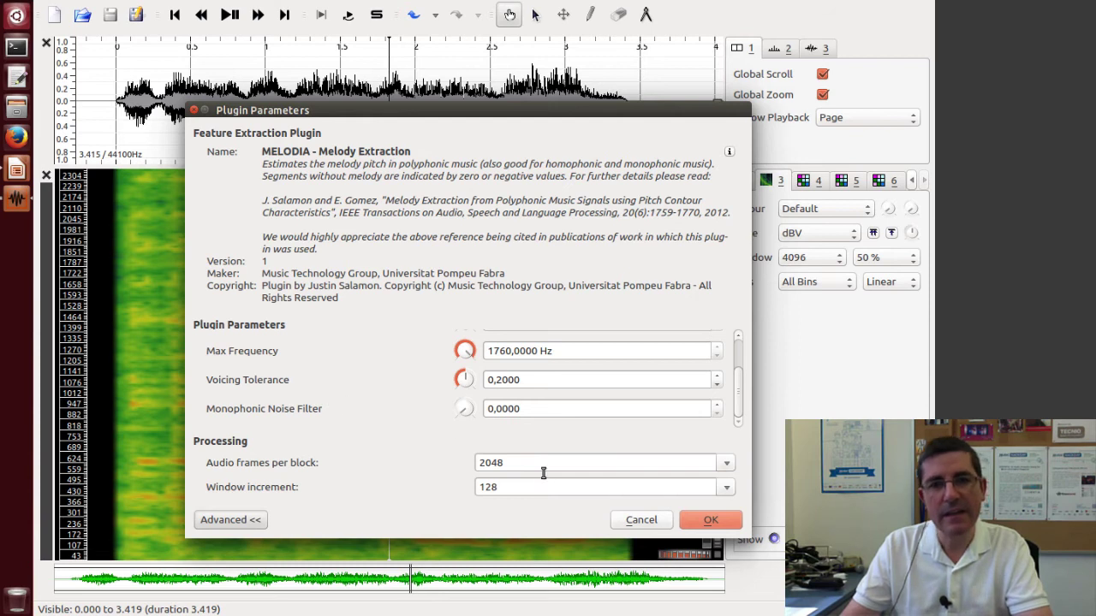
left_click(707, 521)
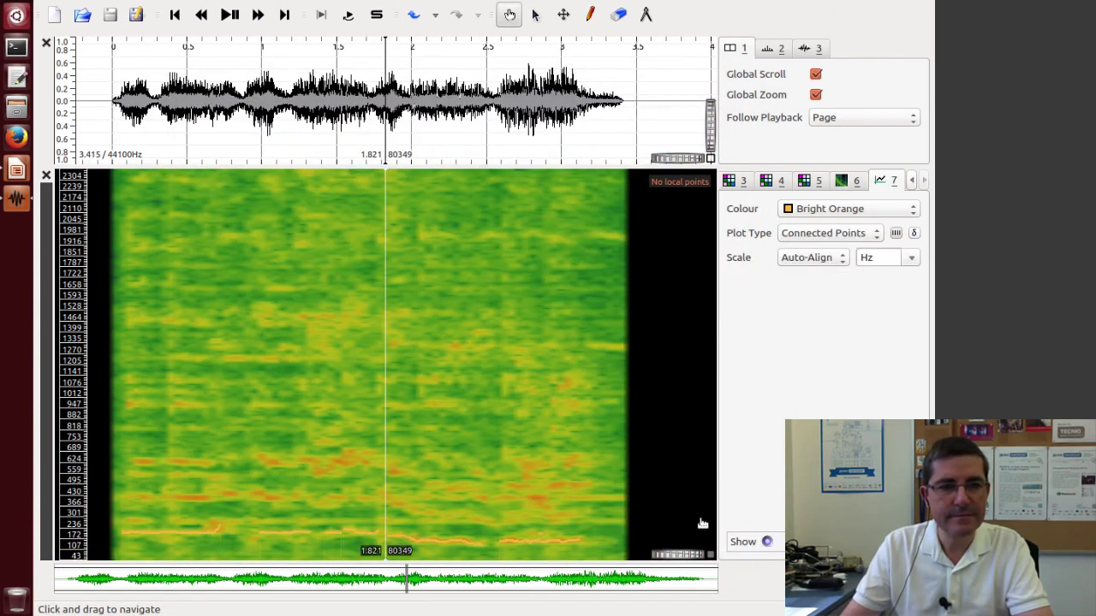
Step: Recolour the melody pitch track black and zoom in around 1.62–1.64 s to inspect it
left_click(815, 210)
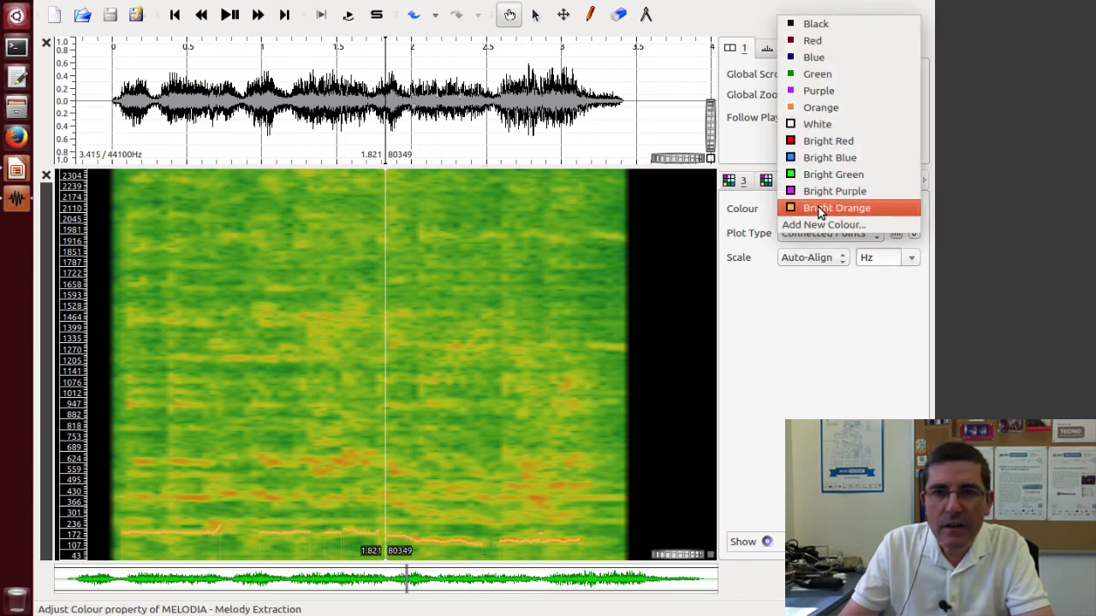
left_click(795, 24)
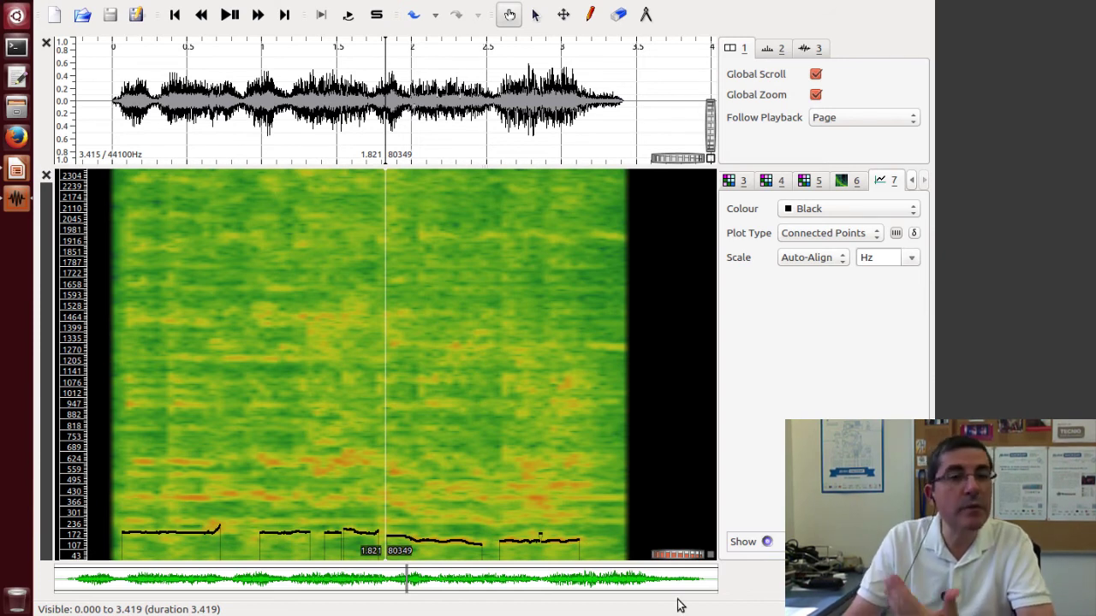
left_click_drag(669, 557, 699, 557)
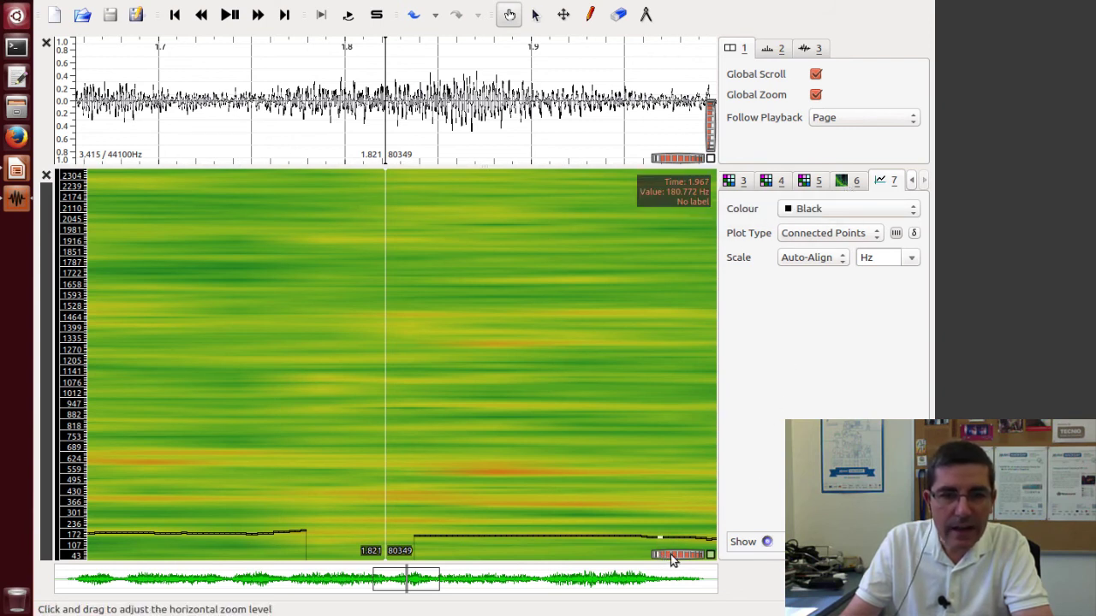
left_click_drag(670, 554, 704, 558)
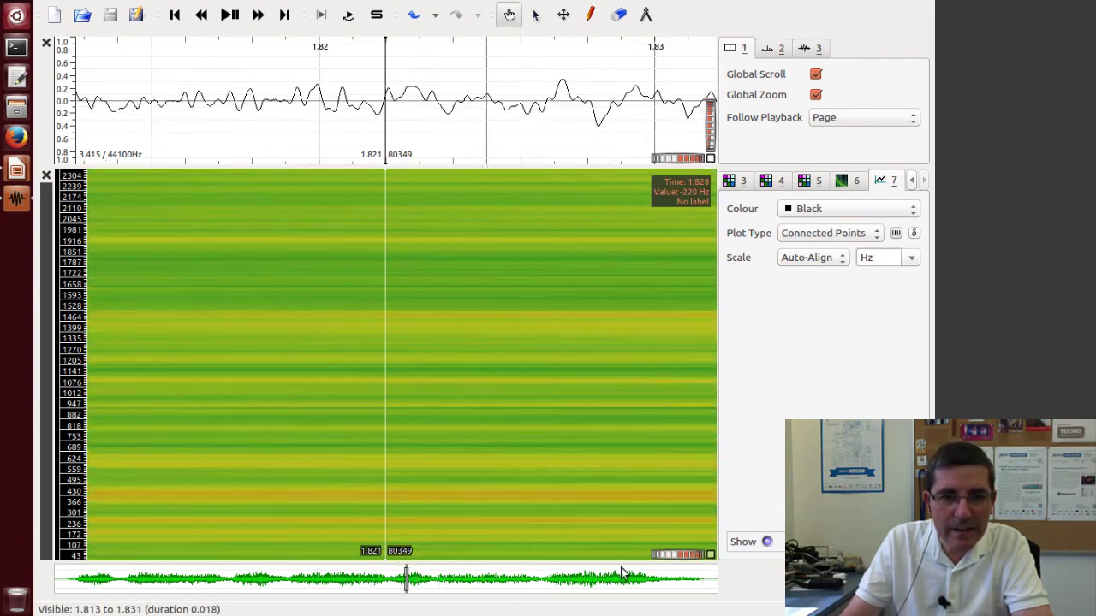
left_click_drag(408, 580, 369, 580)
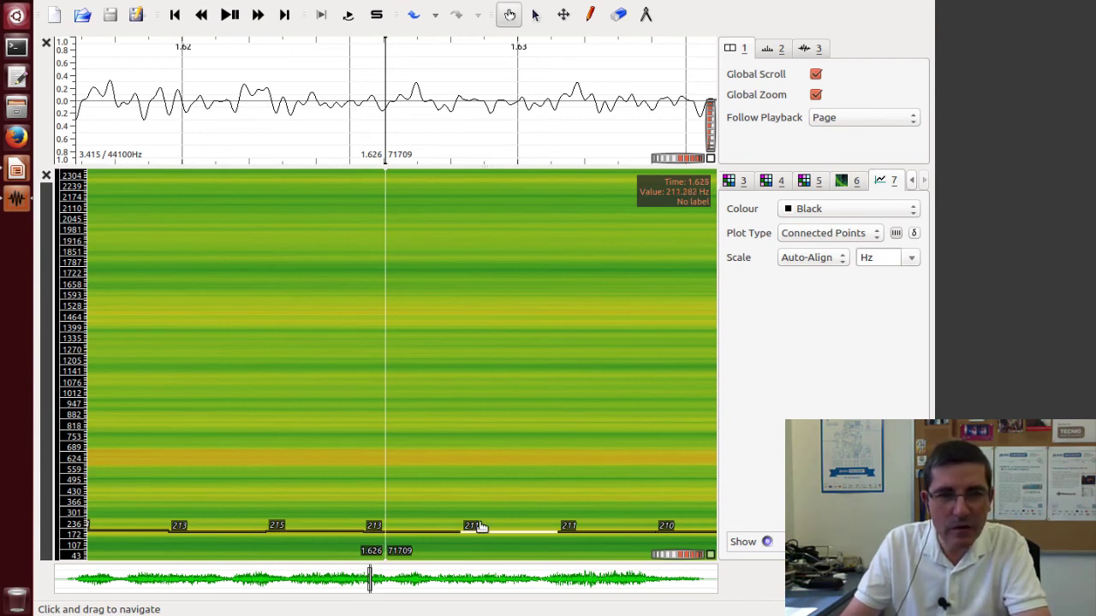
Step: Zoom the spectrogram's frequency axis to 10–1604 Hz, widen the time view, and pan to the clip start
left_click(847, 182)
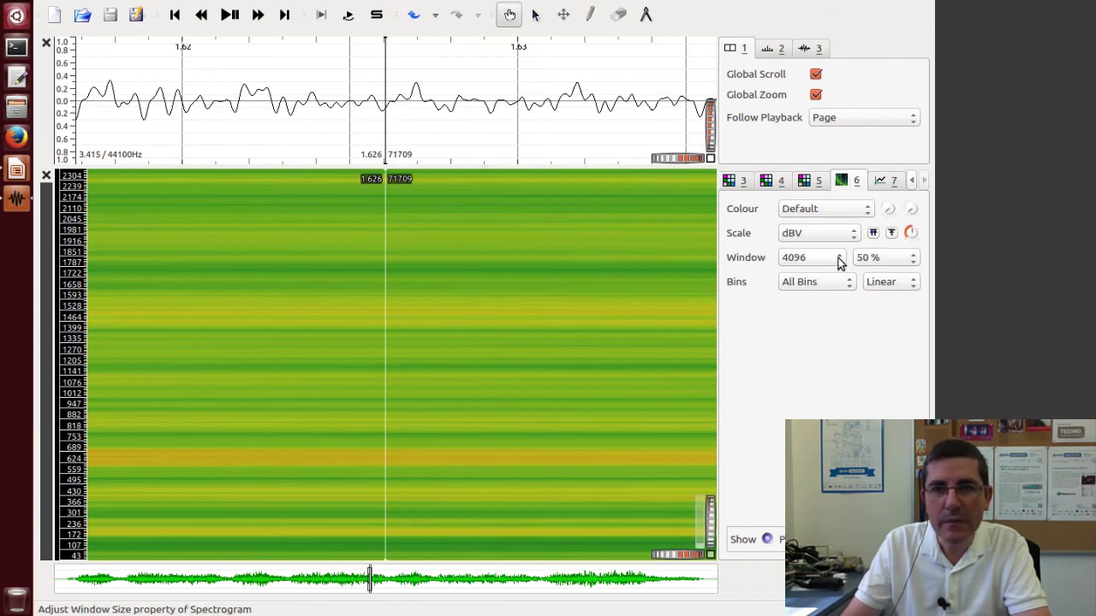
scroll(713, 519, "up", 2)
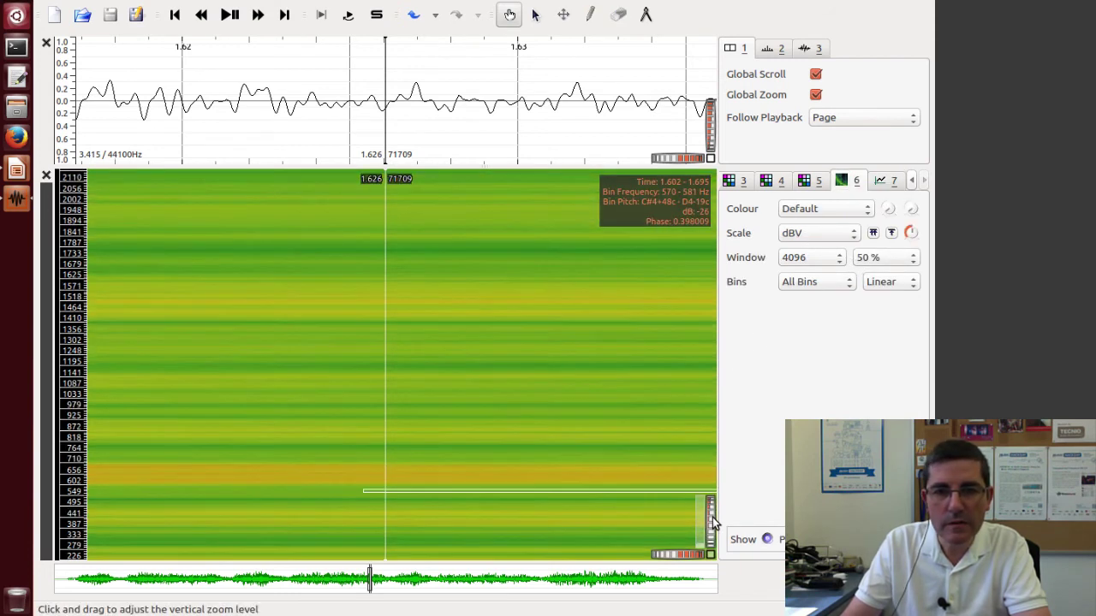
left_click_drag(697, 548, 699, 560)
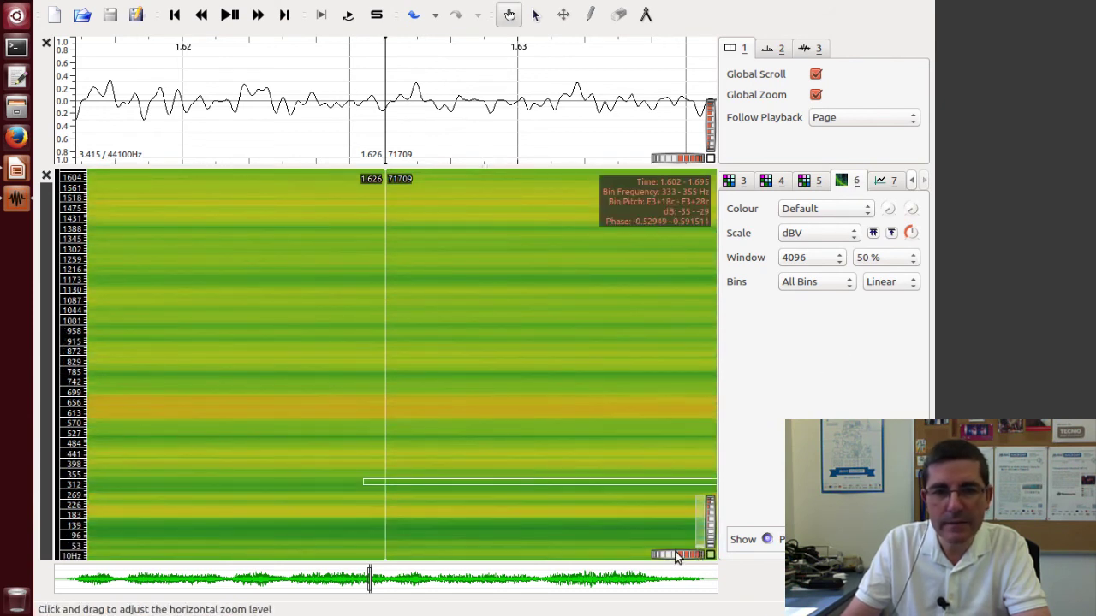
left_click_drag(674, 552, 631, 557)
scroll(651, 557, "down", 1)
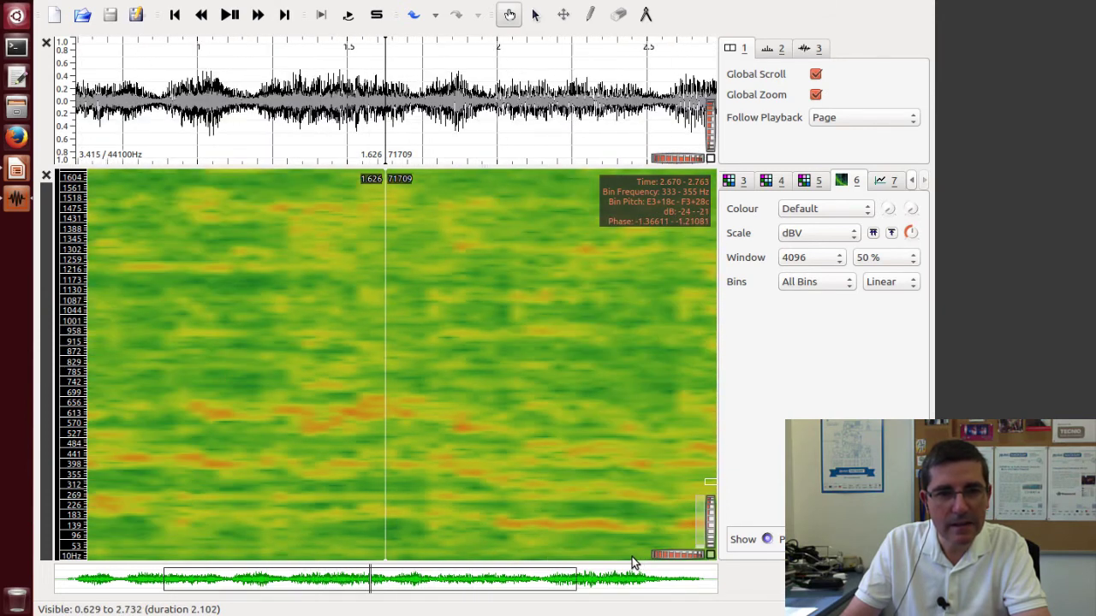
left_click(881, 182)
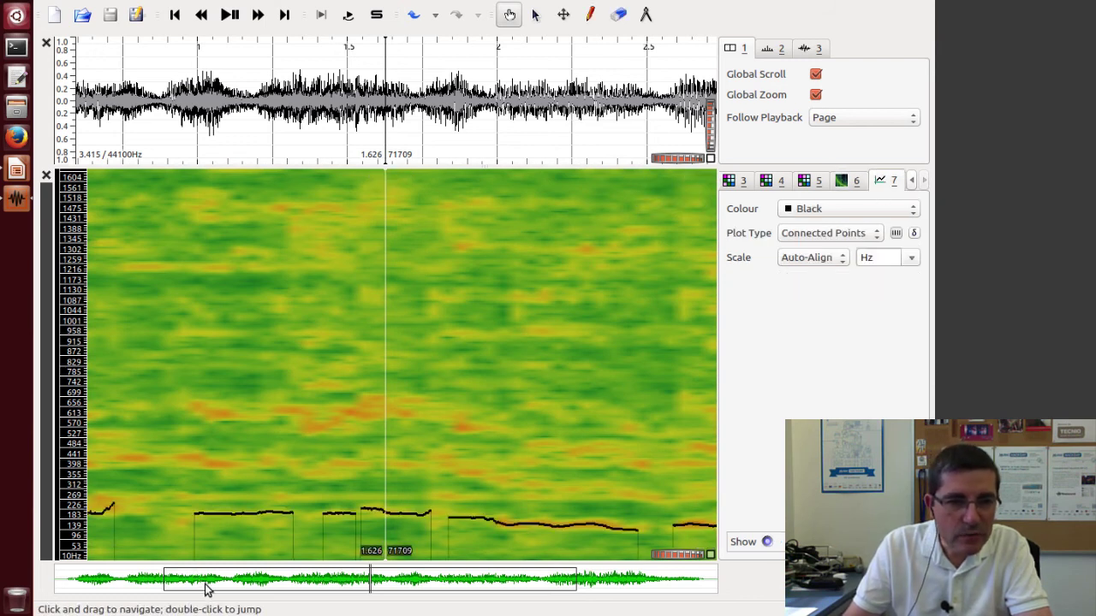
left_click_drag(205, 585, 73, 582)
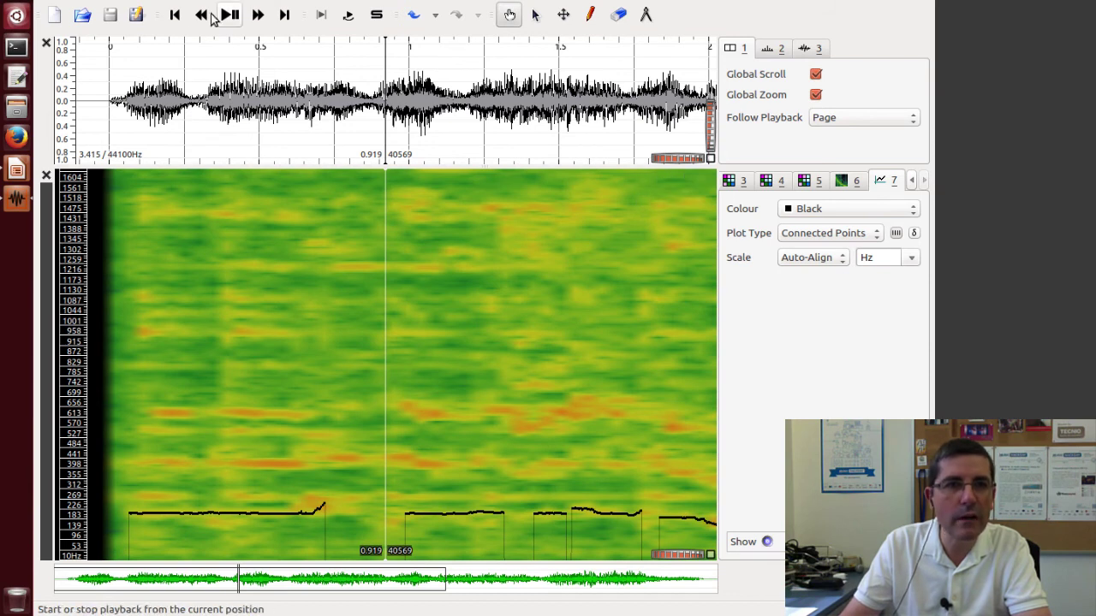
Step: Play the excerpt from the start with the melody overlay, then bring the Pitch detection slides forward
left_click(174, 15)
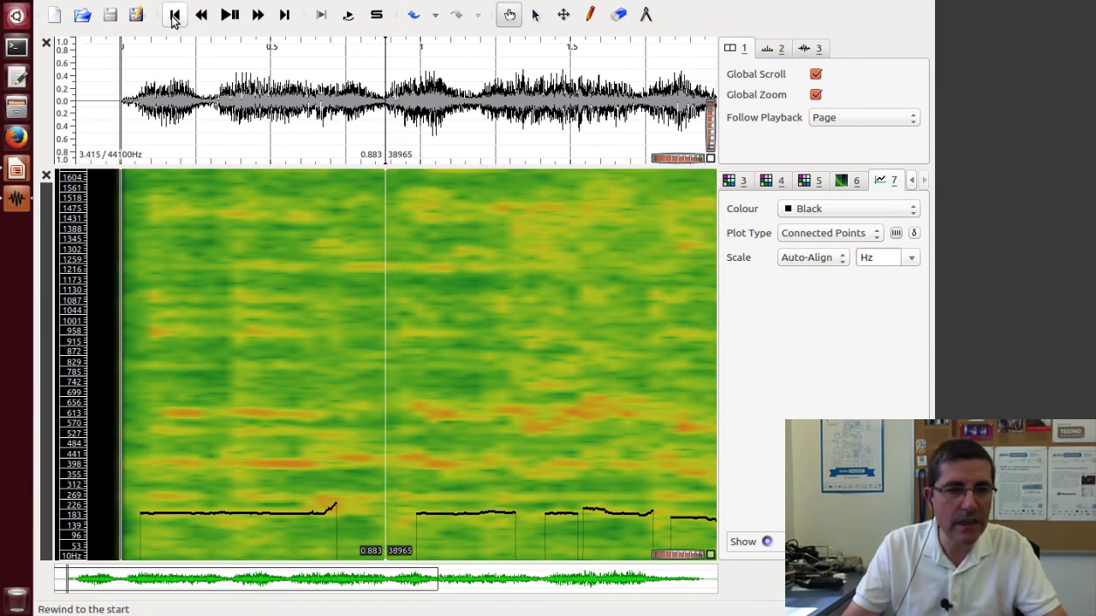
key("space")
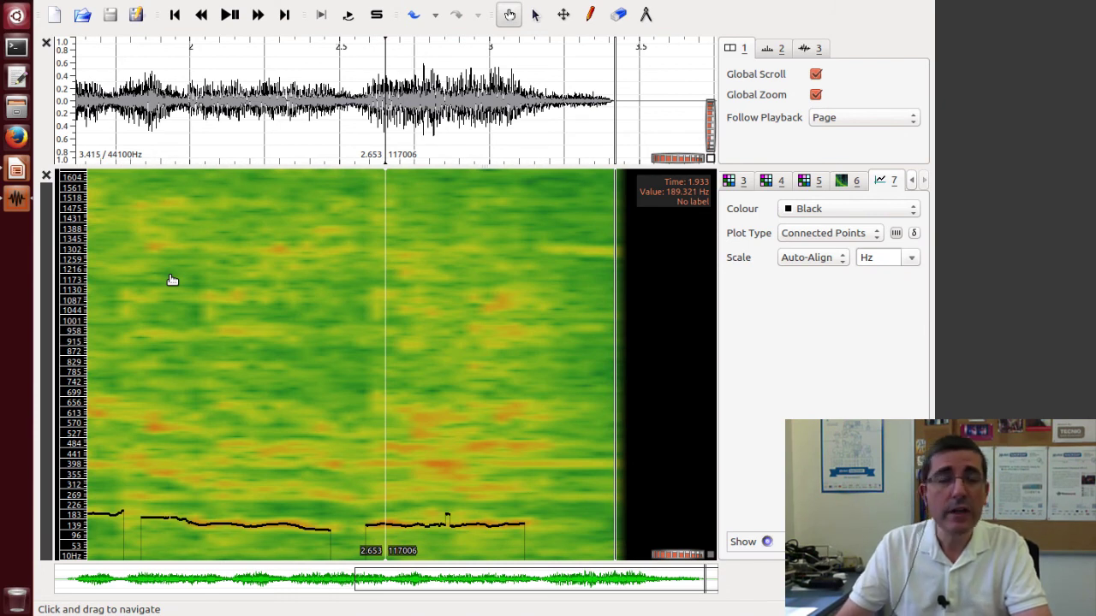
left_click(17, 171)
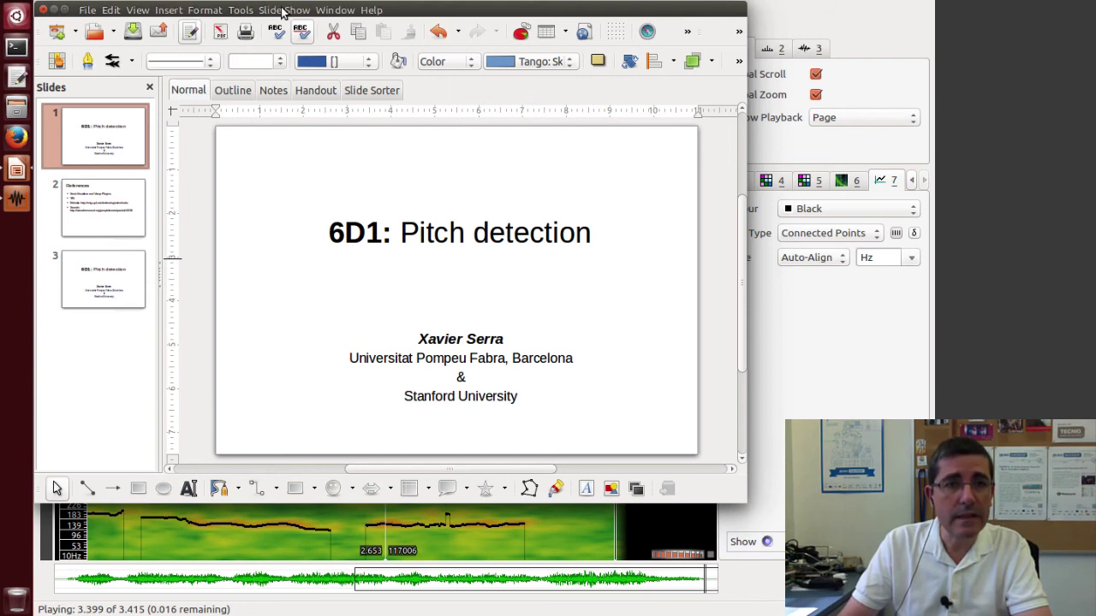
left_click(282, 10)
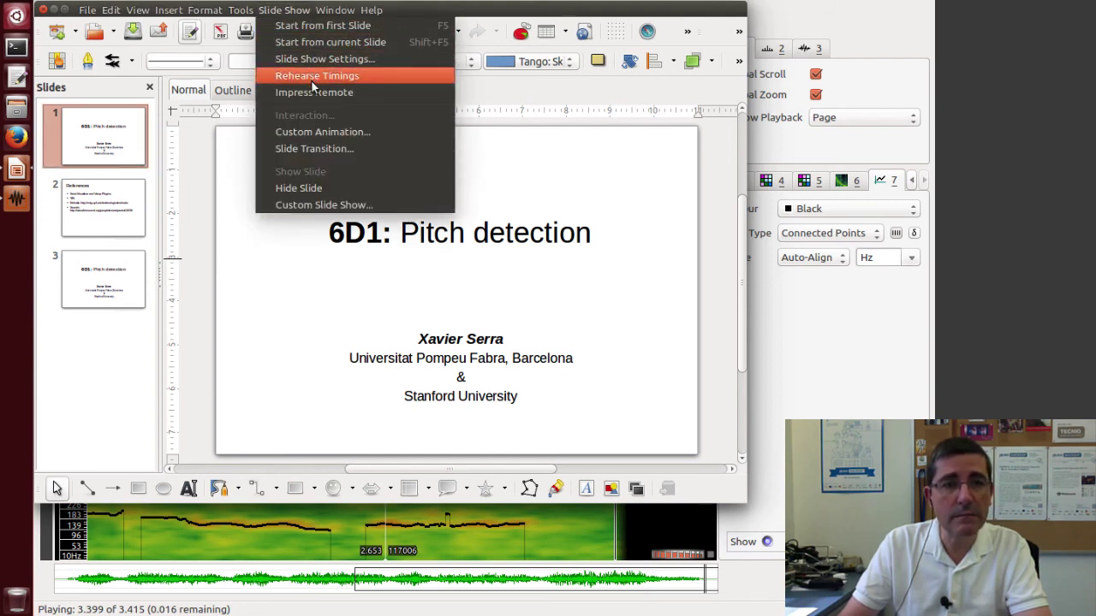
Step: Start the Impress slideshow from the current '6D1: Pitch detection' slide
left_click(318, 40)
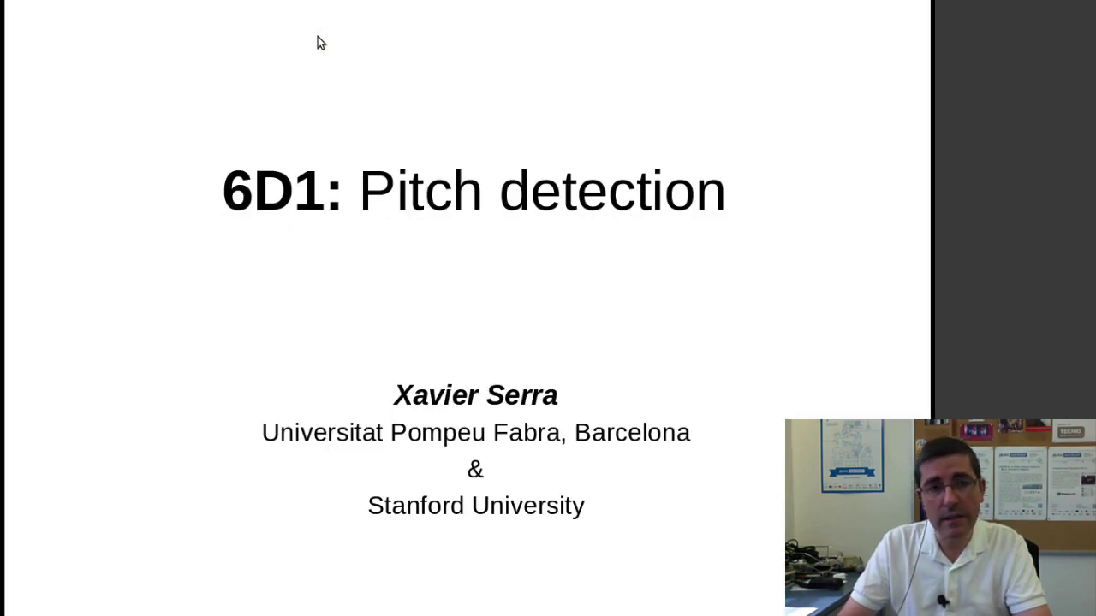